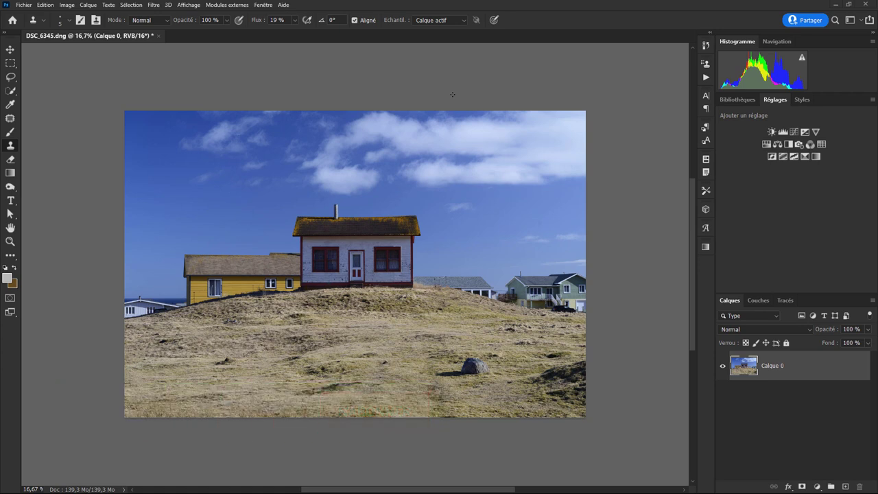
Duplicate Calque 0 as 'Calque 0 copie' stacked above the original.
{"action": "right_click", "coordinate": [784, 372]}
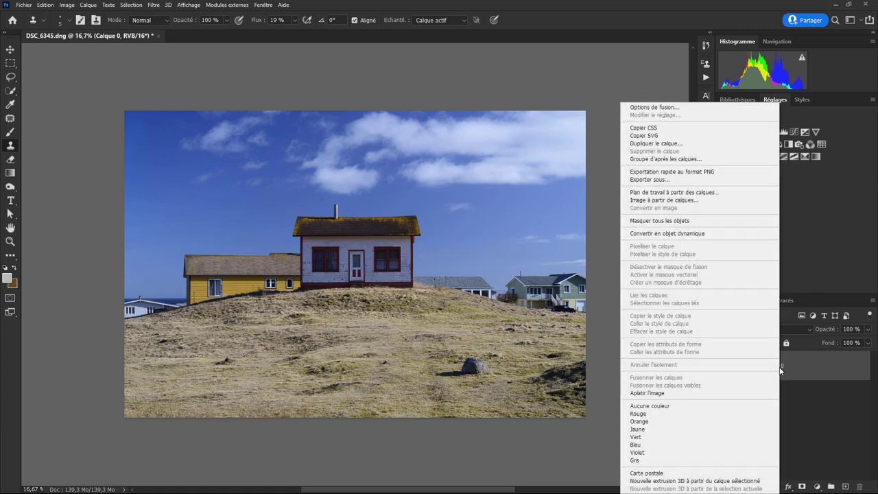
{"action": "left_click", "coordinate": [658, 143]}
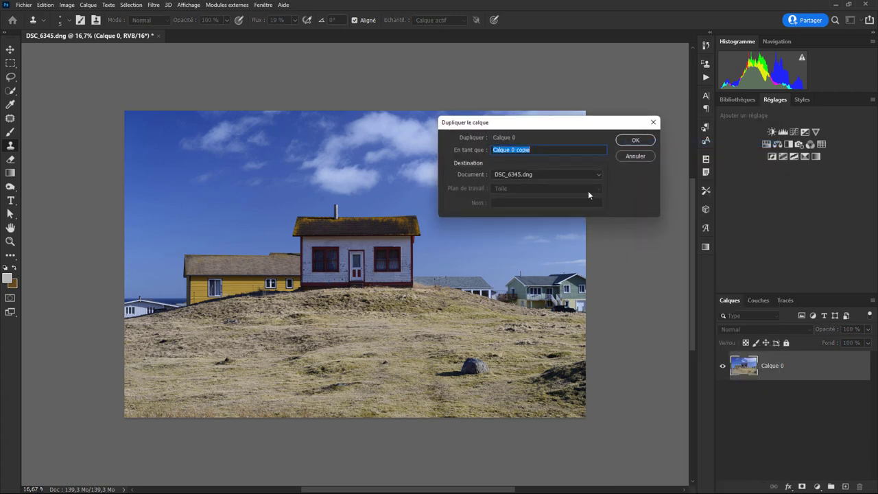
{"action": "left_click", "coordinate": [634, 142]}
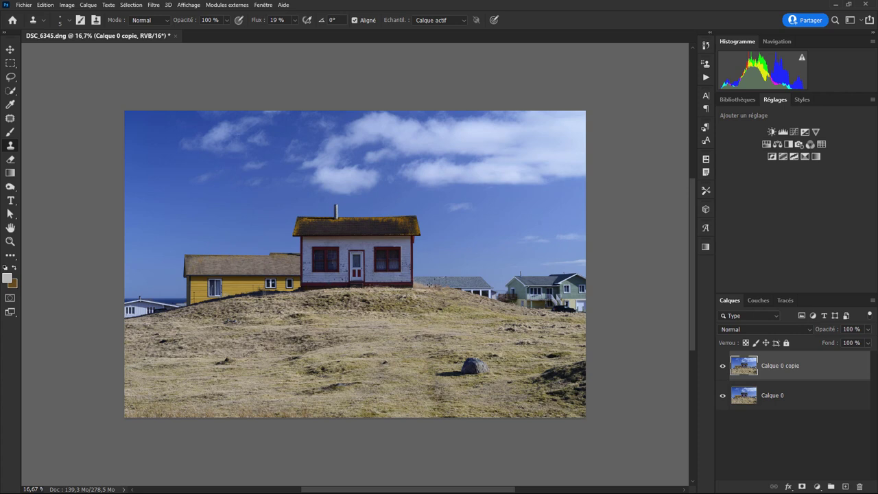
Draw a loose Lasso selection around the hill and houses, excluding the upper sky.
{"action": "left_click", "coordinate": [12, 78]}
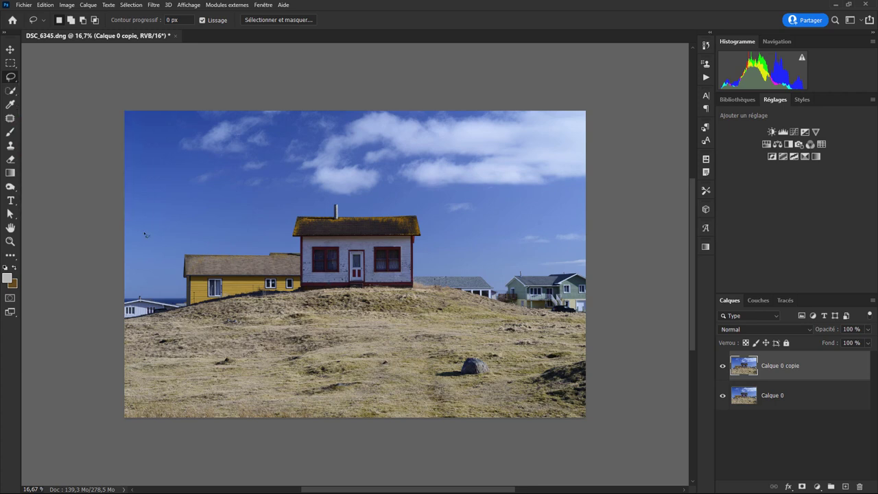
{"action": "mouse_move", "coordinate": [111, 282]}
{"action": "left_mouse_down"}
{"action": "mouse_move", "coordinate": [170, 272]}
{"action": "mouse_move", "coordinate": [168, 249]}
{"action": "mouse_move", "coordinate": [195, 240]}
{"action": "mouse_move", "coordinate": [278, 241]}
{"action": "mouse_move", "coordinate": [291, 213]}
{"action": "mouse_move", "coordinate": [309, 199]}
{"action": "mouse_move", "coordinate": [412, 209]}
{"action": "mouse_move", "coordinate": [429, 225]}
{"action": "mouse_move", "coordinate": [440, 258]}
{"action": "mouse_move", "coordinate": [578, 261]}
{"action": "mouse_move", "coordinate": [588, 274]}
{"action": "mouse_move", "coordinate": [590, 425]}
{"action": "mouse_move", "coordinate": [145, 471]}
{"action": "mouse_move", "coordinate": [123, 282]}
{"action": "left_mouse_up"}
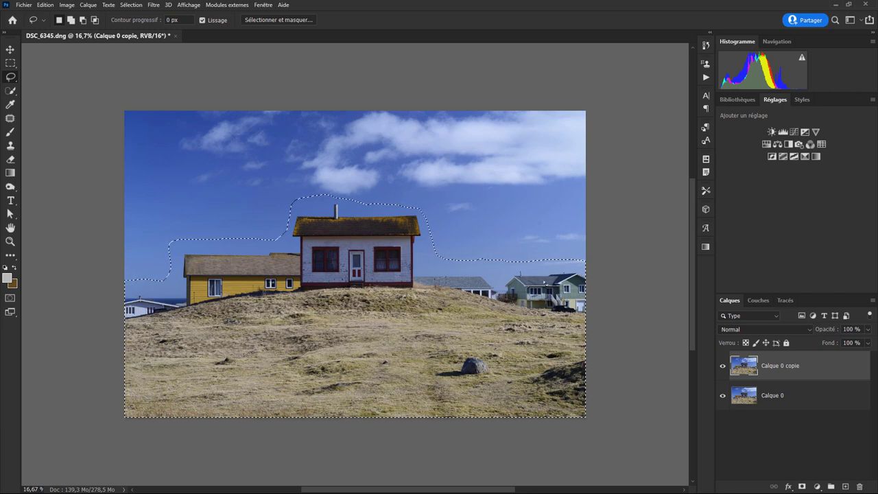
{"action": "left_click", "coordinate": [44, 5]}
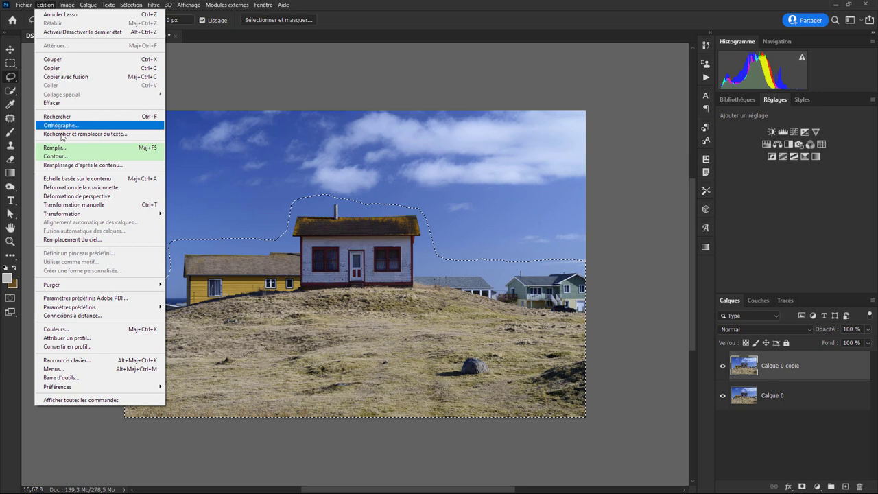
Start a content-aware fill of the selection, painting the sampling area over the sky only.
{"action": "left_click", "coordinate": [77, 165]}
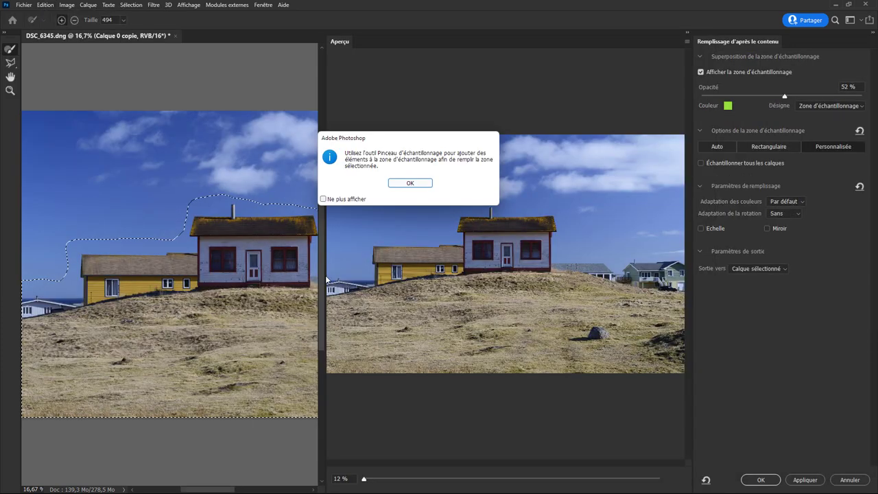
{"action": "left_click", "coordinate": [410, 183]}
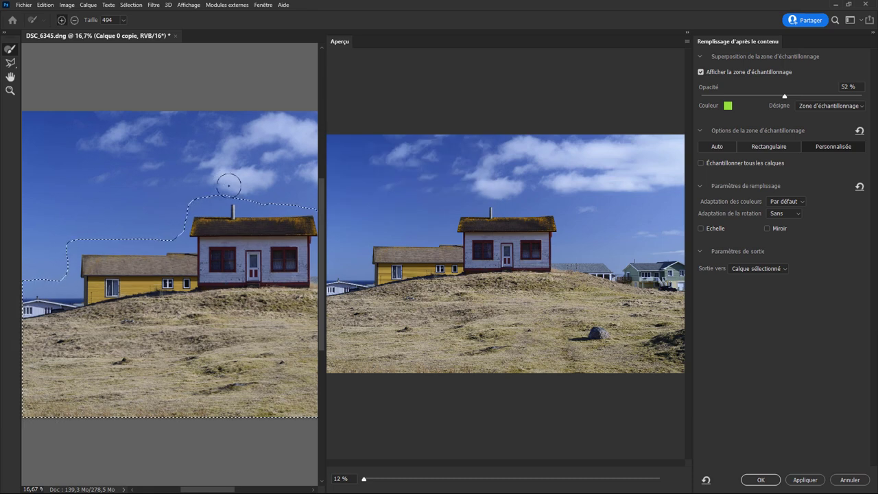
{"action": "key", "text": "ctrl+minus"}
{"action": "key", "text": "ctrl+minus"}
{"action": "key", "text": "ctrl+minus"}
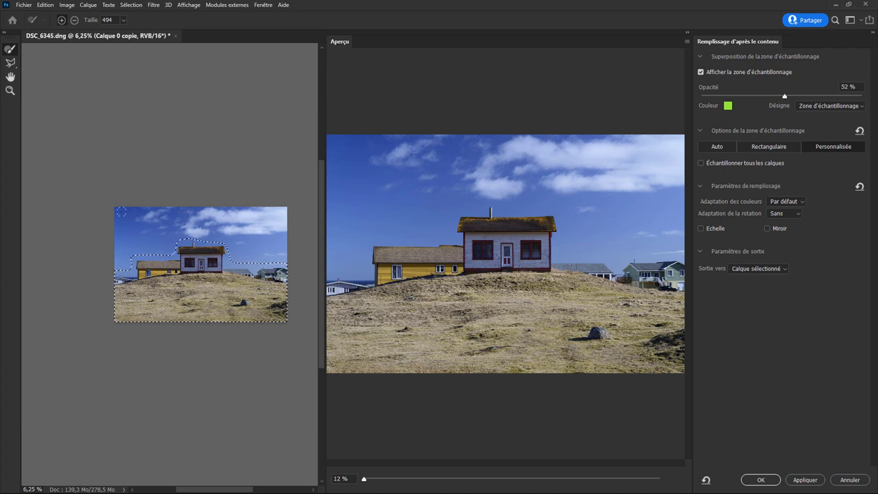
{"action": "scroll", "coordinate": [118, 218], "scroll_direction": "up", "scroll_amount": 2}
{"action": "mouse_move", "coordinate": [114, 238]}
{"action": "left_mouse_down"}
{"action": "mouse_move", "coordinate": [287, 240]}
{"action": "mouse_move", "coordinate": [281, 287]}
{"action": "mouse_move", "coordinate": [215, 264]}
{"action": "mouse_move", "coordinate": [118, 256]}
{"action": "mouse_move", "coordinate": [117, 269]}
{"action": "left_mouse_up"}
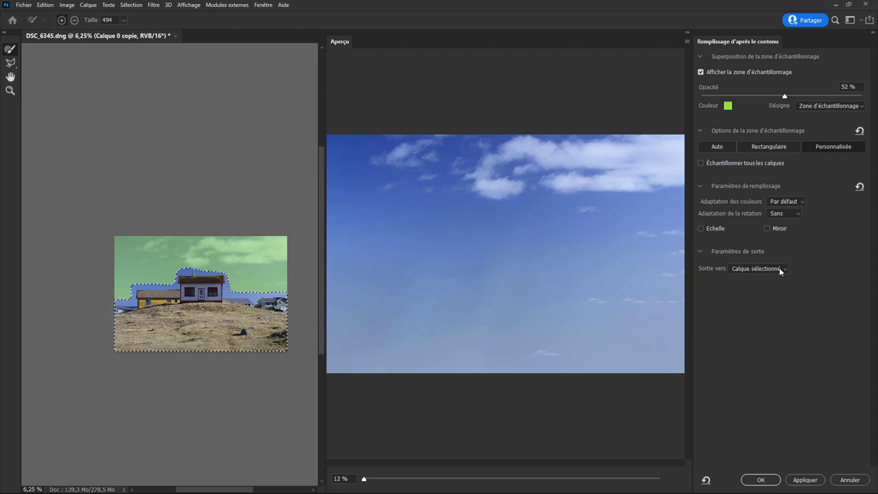
{"action": "left_click", "coordinate": [789, 218]}
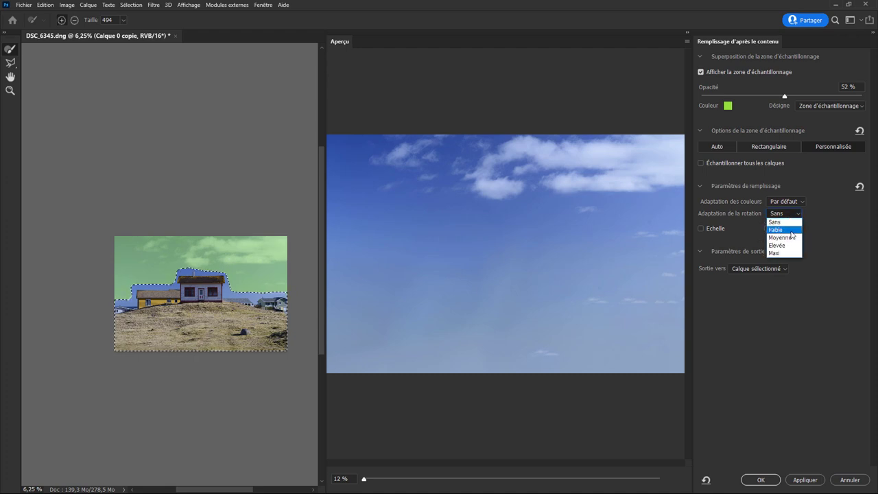
{"action": "left_click", "coordinate": [789, 238]}
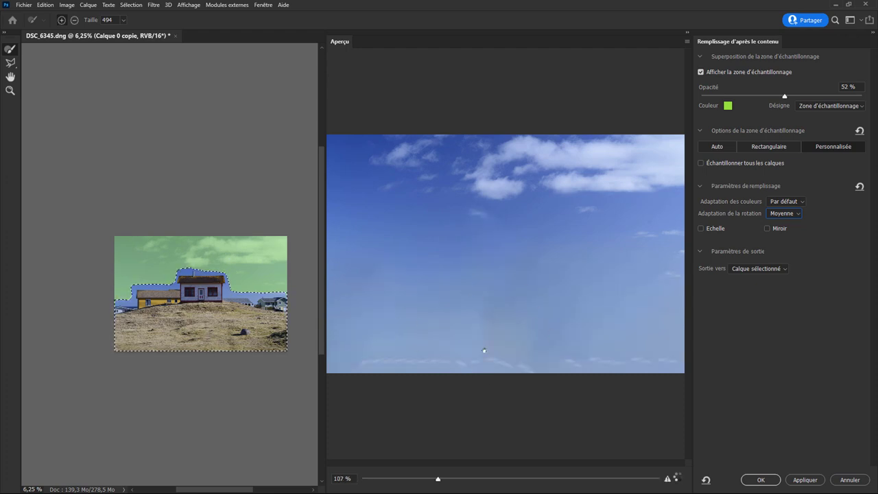
{"action": "left_click", "coordinate": [789, 214]}
{"action": "left_click", "coordinate": [783, 231]}
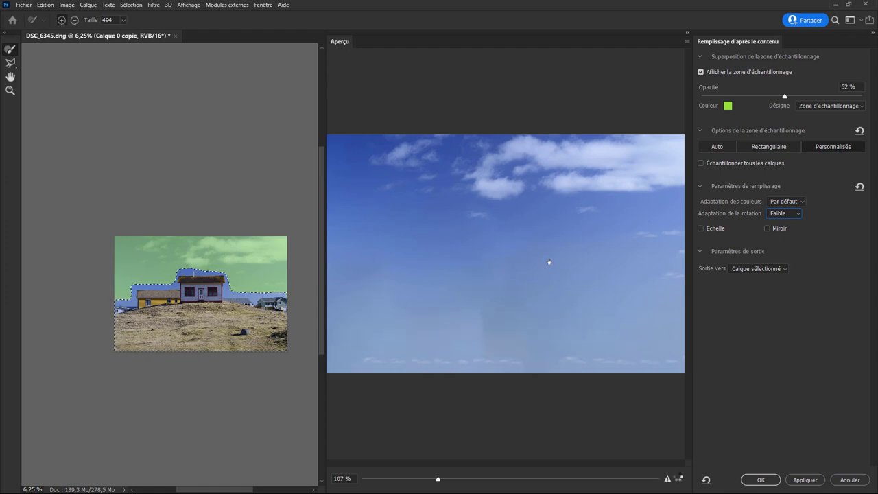
{"action": "left_click", "coordinate": [789, 215]}
{"action": "left_click", "coordinate": [778, 222]}
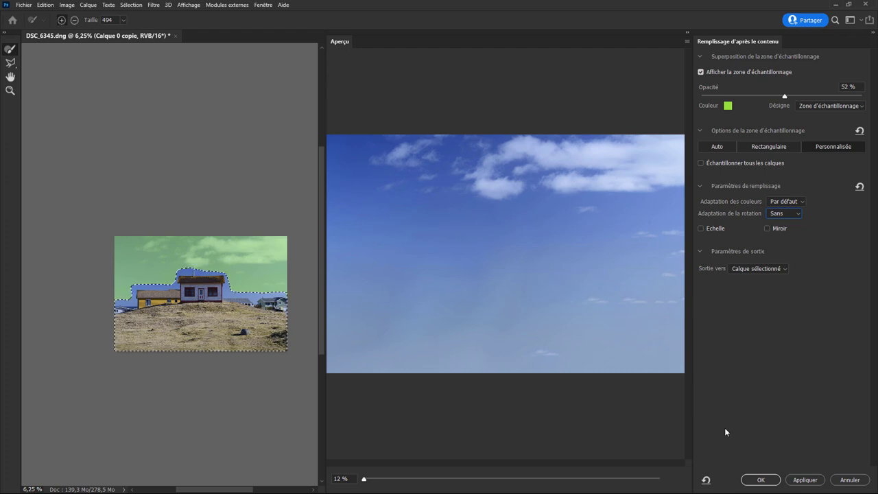
Apply the sky fill, deselect, and move Calque 0 copie beneath Calque 0.
{"action": "left_click", "coordinate": [772, 481]}
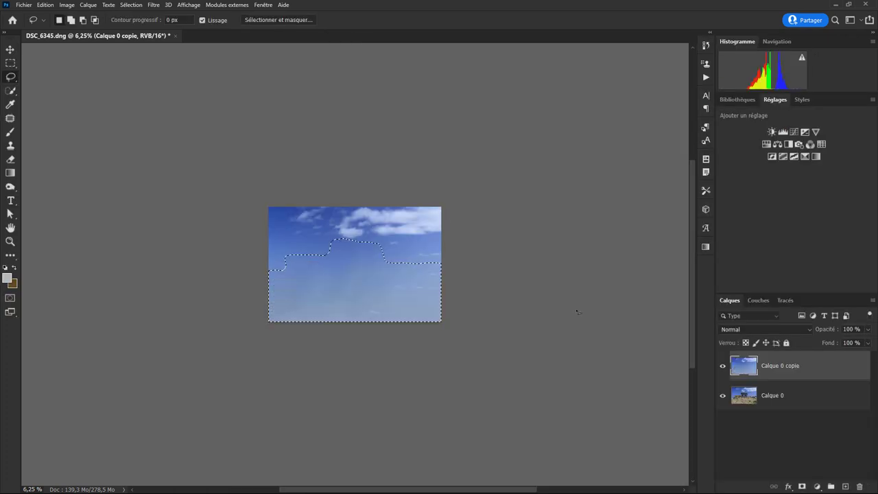
{"action": "key", "text": "ctrl+d"}
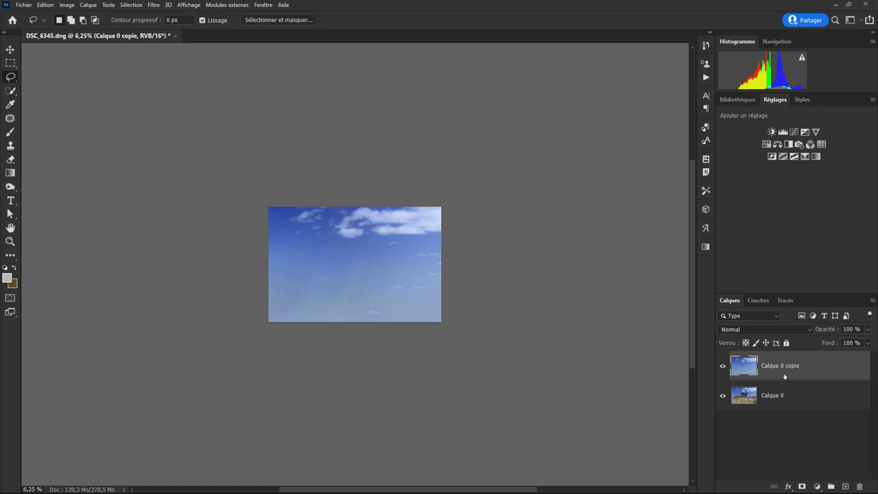
{"action": "left_click_drag", "start_coordinate": [779, 373], "coordinate": [786, 415]}
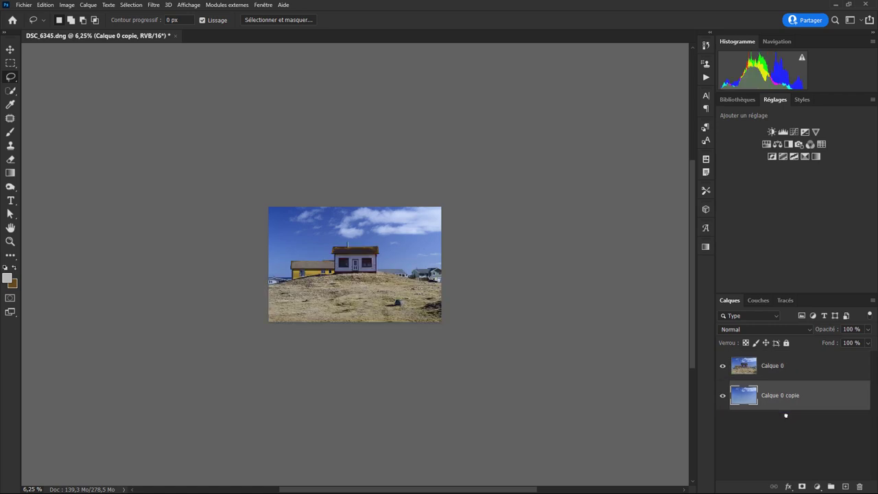
{"action": "left_click", "coordinate": [773, 373]}
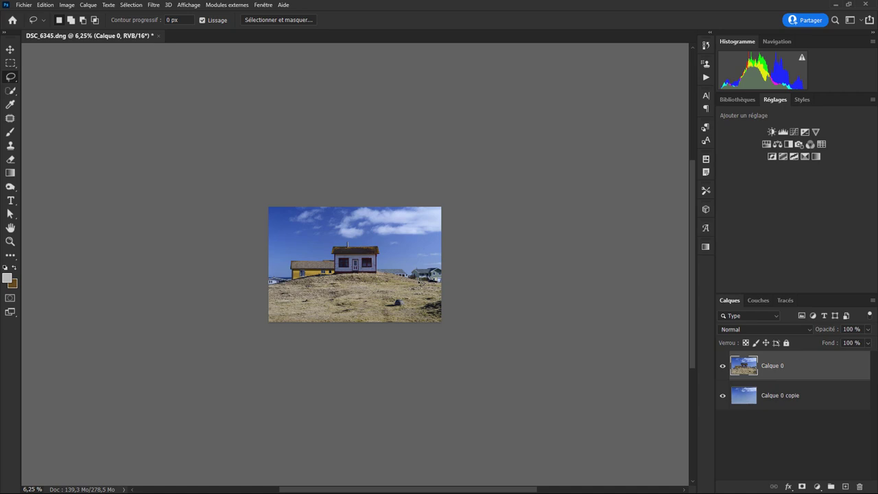
{"action": "key", "text": "ctrl+plus"}
{"action": "key", "text": "ctrl+plus"}
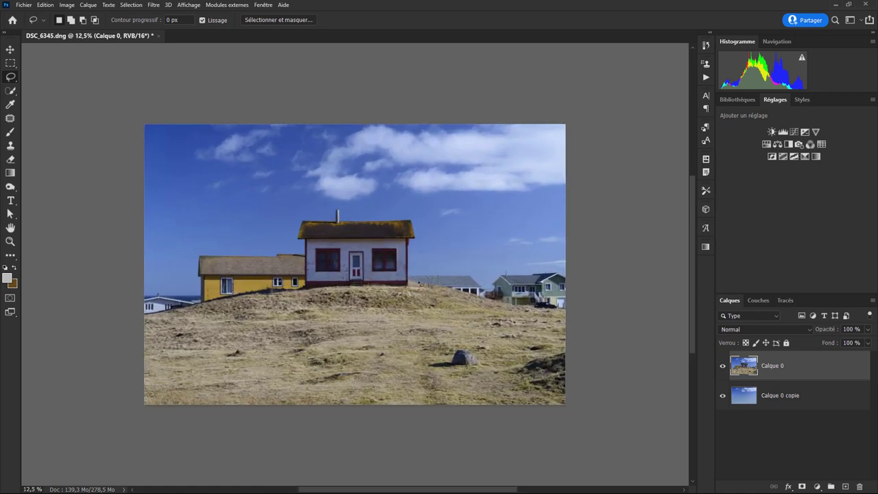
{"action": "key", "text": "ctrl+plus"}
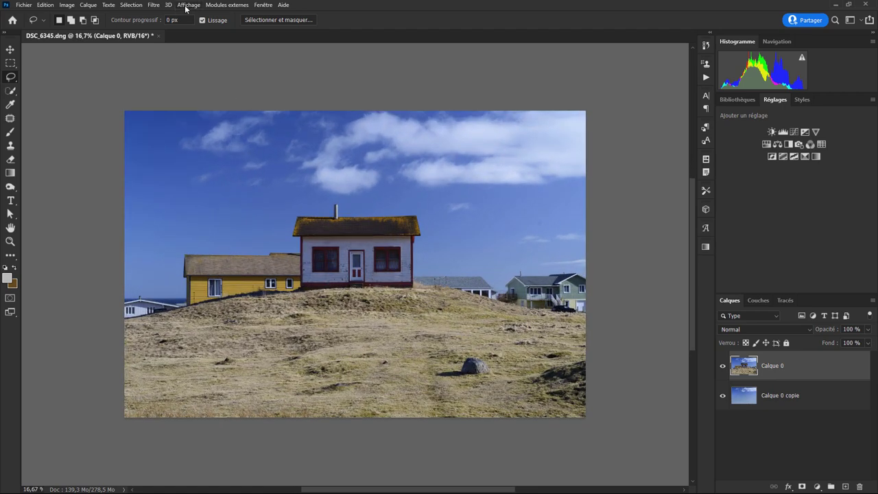
Select the hilltop houses with Sélection > Sujet.
{"action": "left_click", "coordinate": [136, 7]}
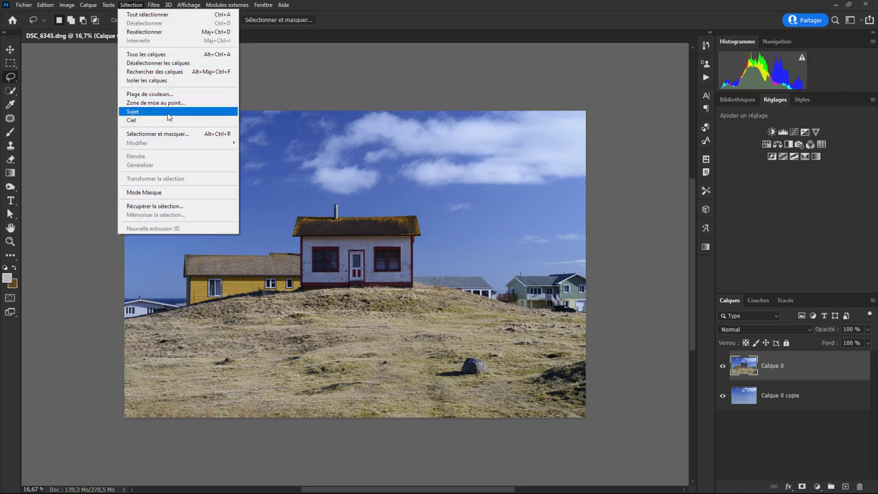
{"action": "left_click", "coordinate": [137, 111]}
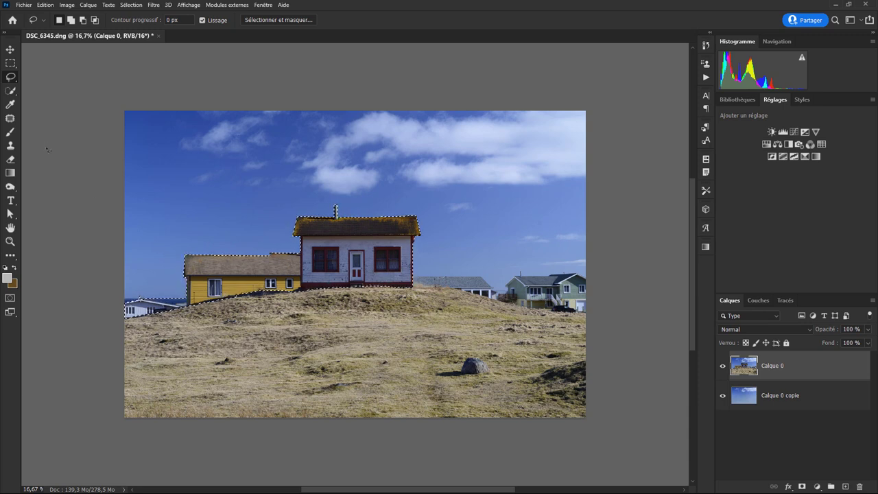
{"action": "left_click", "coordinate": [10, 91]}
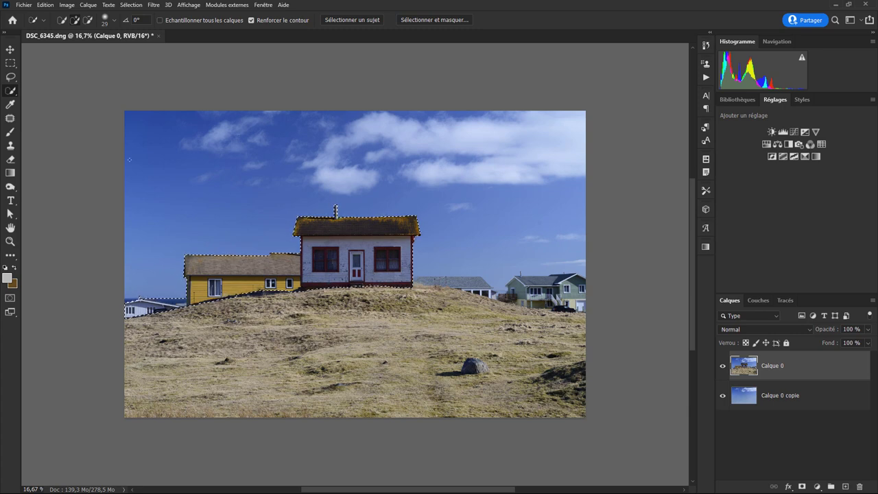
Set the Quick Selection brush size to 270 px.
{"action": "left_click", "coordinate": [113, 20]}
{"action": "left_click_drag", "start_coordinate": [78, 50], "coordinate": [121, 49]}
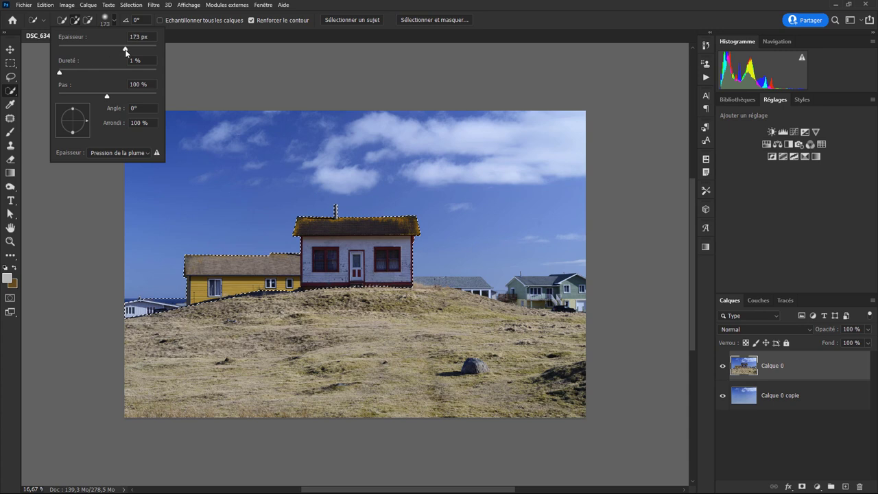
{"action": "left_click_drag", "start_coordinate": [123, 49], "coordinate": [135, 49]}
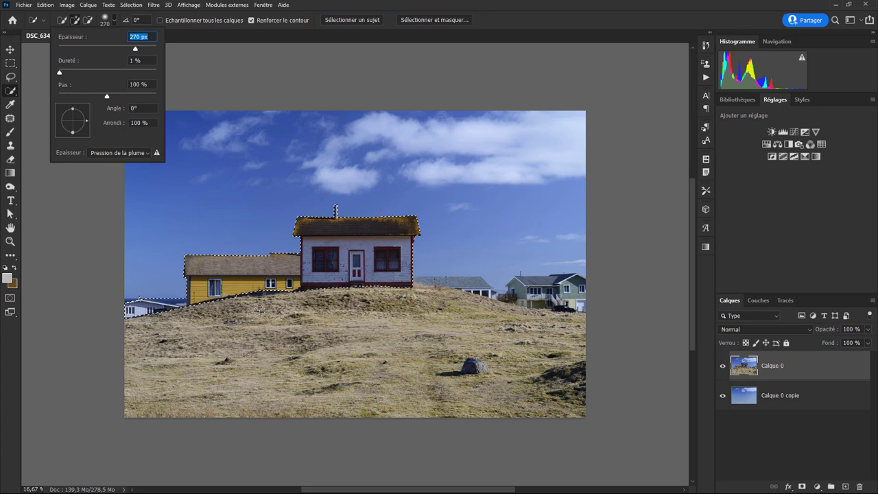
{"action": "left_click", "coordinate": [570, 374]}
Add the hill and lower grass to the selection, adjusting around the yellow house and grey roof.
{"action": "left_click_drag", "start_coordinate": [570, 374], "coordinate": [442, 312]}
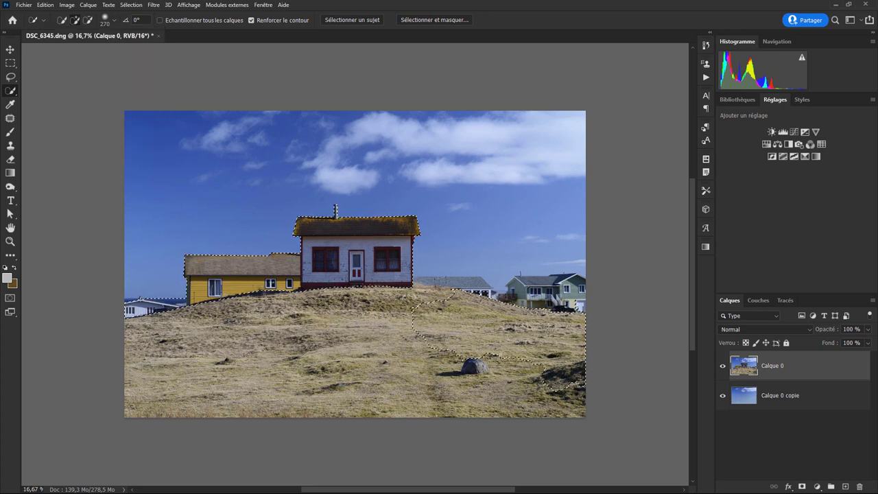
{"action": "mouse_move", "coordinate": [535, 391]}
{"action": "left_mouse_down"}
{"action": "mouse_move", "coordinate": [467, 408]}
{"action": "mouse_move", "coordinate": [185, 410]}
{"action": "mouse_move", "coordinate": [138, 363]}
{"action": "mouse_move", "coordinate": [168, 340]}
{"action": "left_mouse_up"}
{"action": "left_click", "coordinate": [439, 336]}
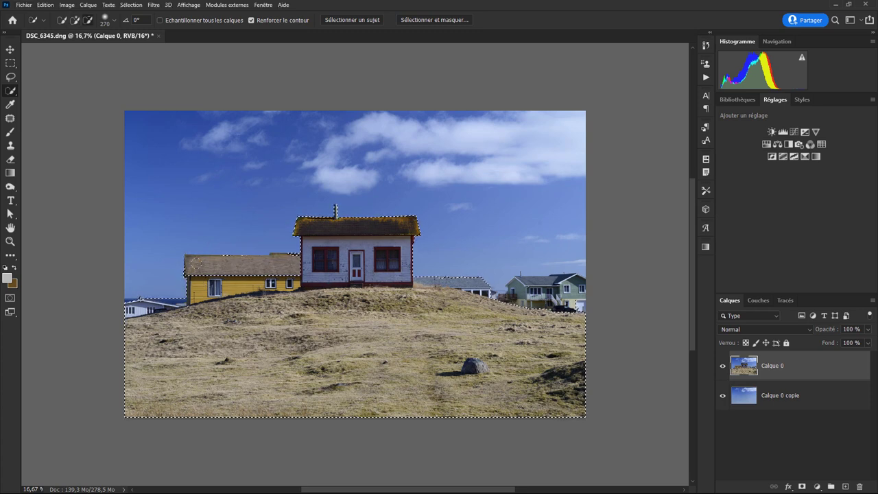
{"action": "left_click_drag", "start_coordinate": [253, 266], "coordinate": [118, 306]}
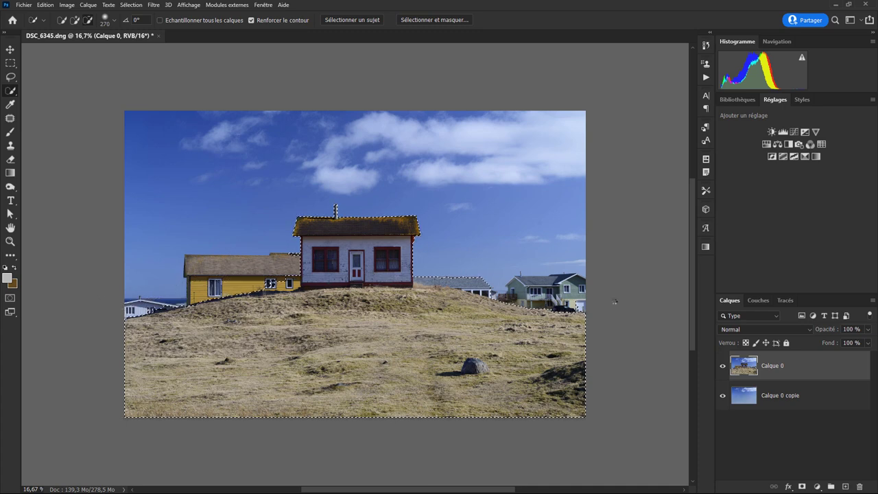
{"action": "left_click_drag", "start_coordinate": [467, 278], "coordinate": [494, 281]}
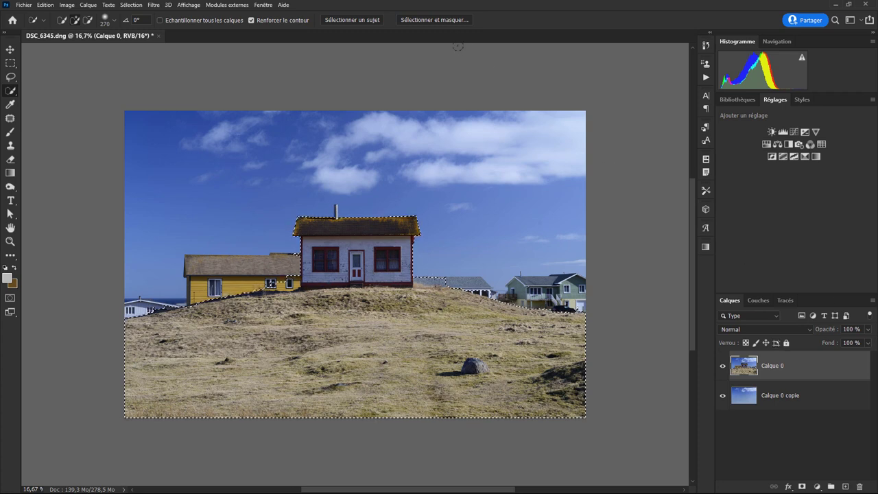
Refine the hill-and-houses selection edges in Select and Mask with a 7 px radius.
{"action": "left_click", "coordinate": [435, 19]}
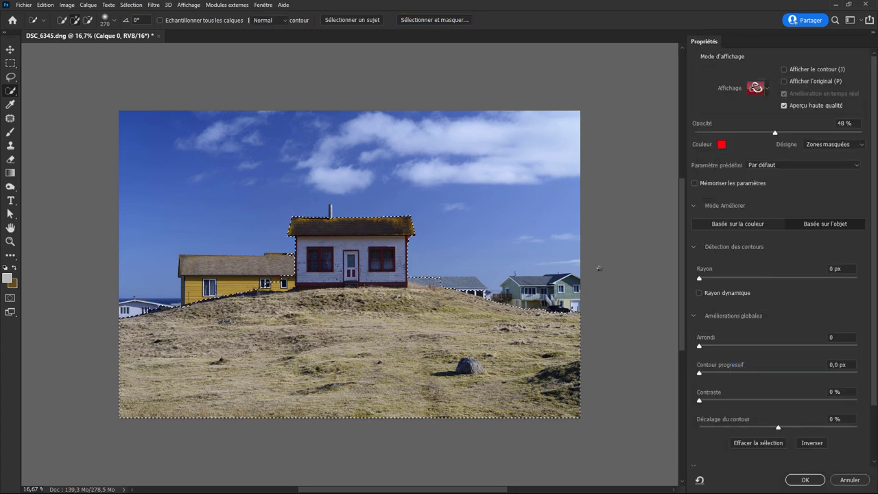
{"action": "key", "text": "ctrl+plus"}
{"action": "key", "text": "ctrl+plus"}
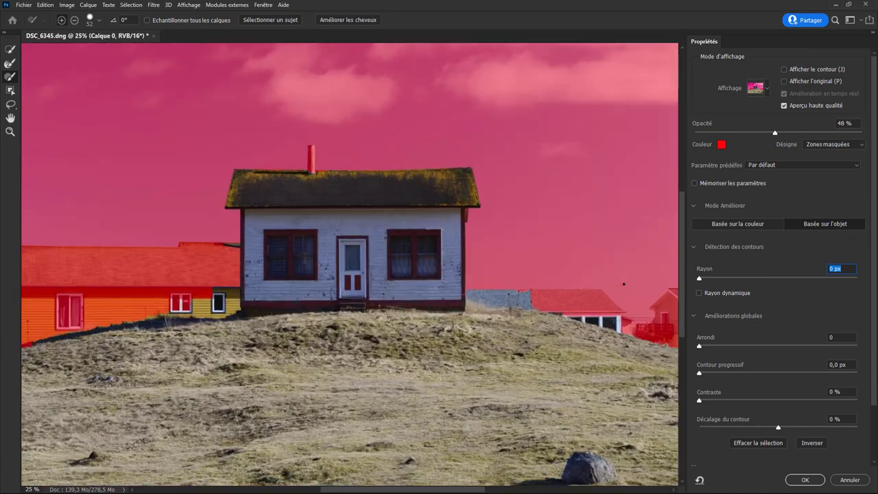
{"action": "key", "text": "ctrl+plus"}
{"action": "key", "text": "ctrl+plus"}
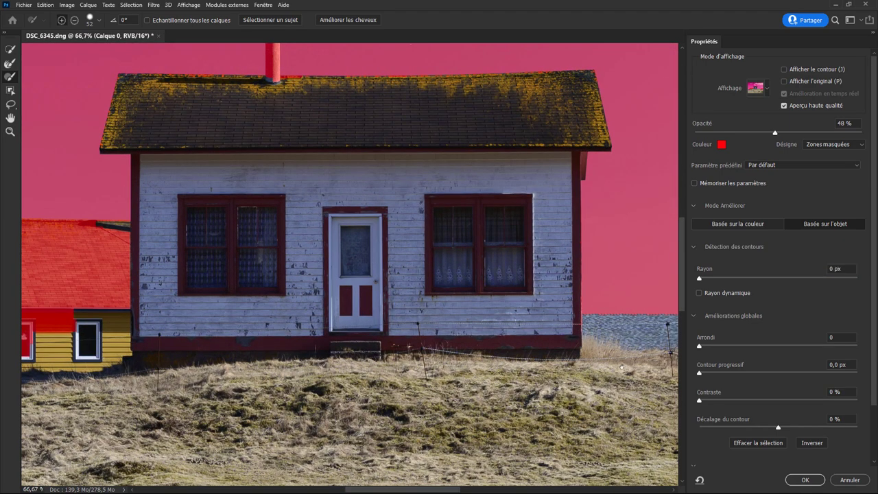
{"action": "left_click_drag", "start_coordinate": [580, 331], "coordinate": [193, 205]}
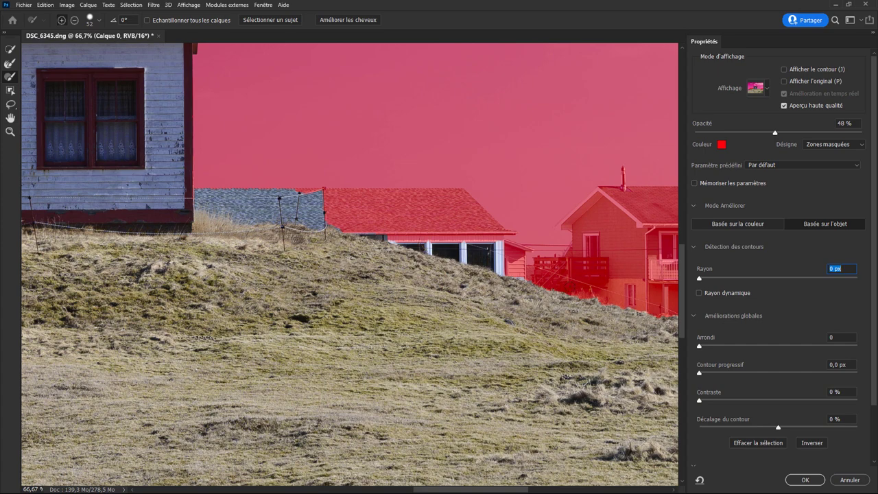
{"action": "key", "text": "ctrl+plus"}
{"action": "key", "text": "ctrl+plus"}
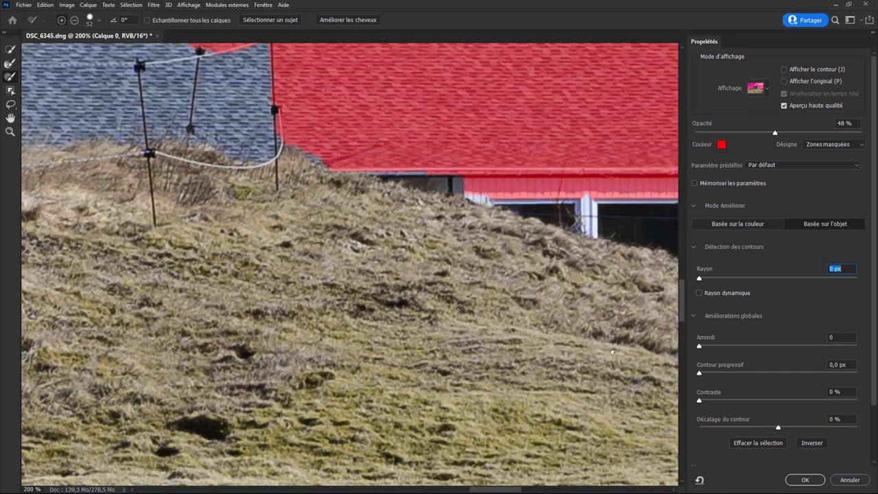
{"action": "left_click_drag", "start_coordinate": [612, 352], "coordinate": [421, 272]}
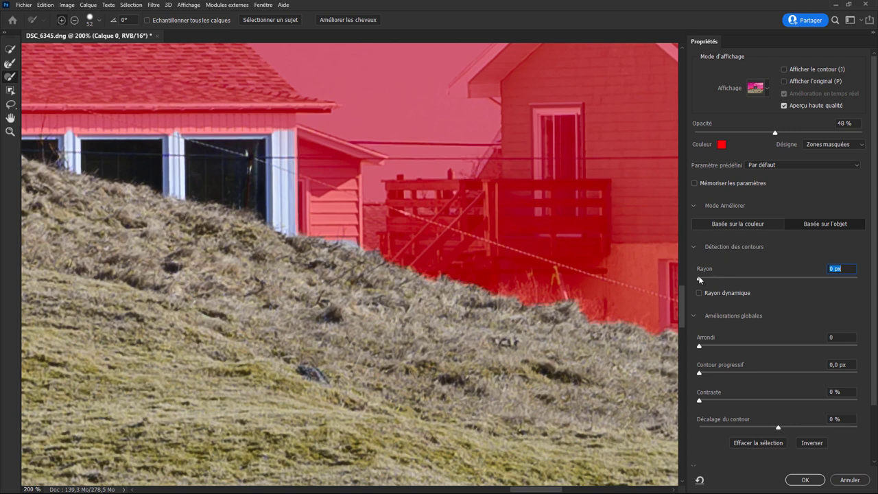
{"action": "mouse_move", "coordinate": [700, 279]}
{"action": "left_mouse_down"}
{"action": "mouse_move", "coordinate": [733, 281]}
{"action": "mouse_move", "coordinate": [690, 281]}
{"action": "mouse_move", "coordinate": [749, 281]}
{"action": "left_mouse_up"}
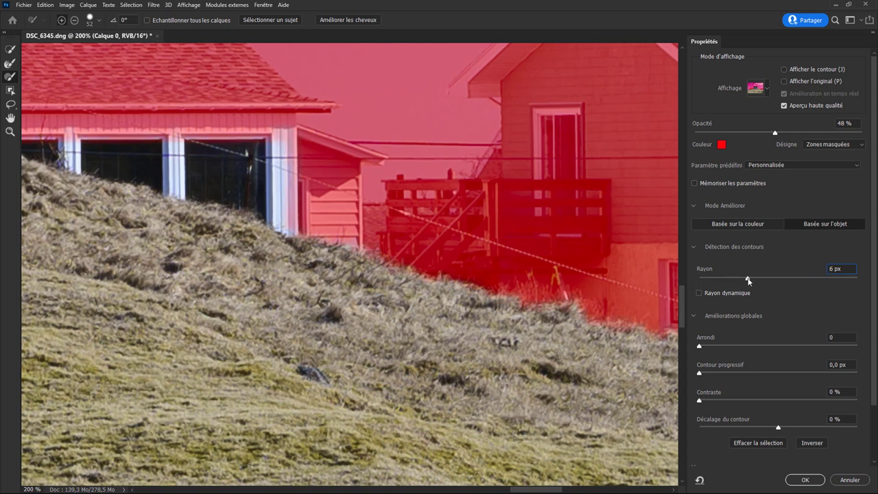
{"action": "left_click_drag", "start_coordinate": [748, 280], "coordinate": [753, 281]}
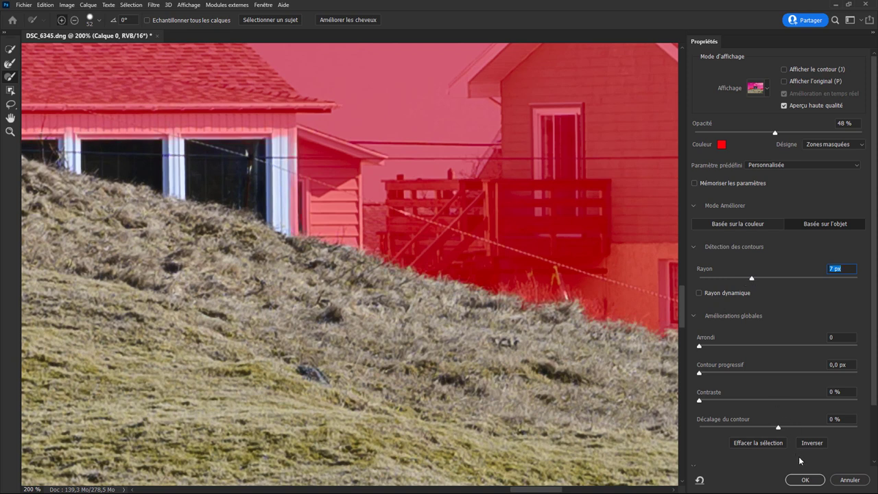
{"action": "left_click", "coordinate": [806, 479]}
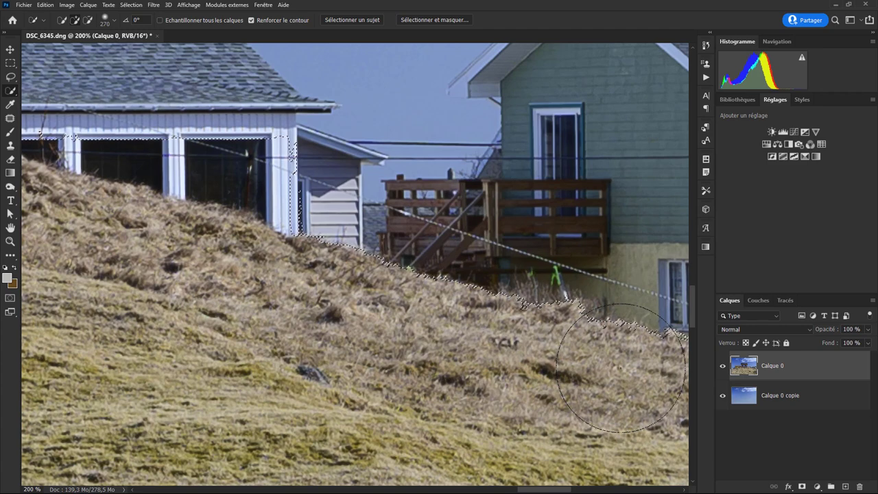
Check the selection with Quick Mask, then turn it into a layer mask on Calque 0.
{"action": "key", "text": "ctrl+minus"}
{"action": "key", "text": "ctrl+minus"}
{"action": "key", "text": "q"}
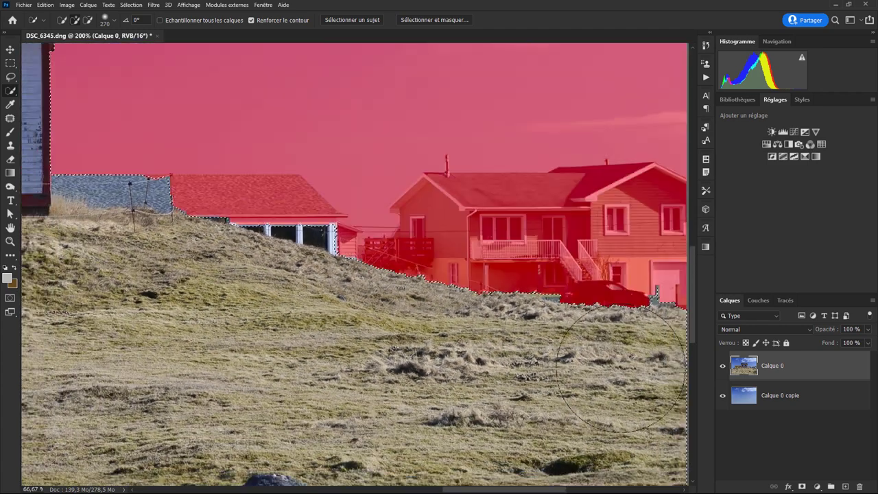
{"action": "key", "text": "q"}
{"action": "key", "text": "ctrl+minus"}
{"action": "key", "text": "ctrl+minus"}
{"action": "key", "text": "ctrl+minus"}
{"action": "key", "text": "ctrl+minus"}
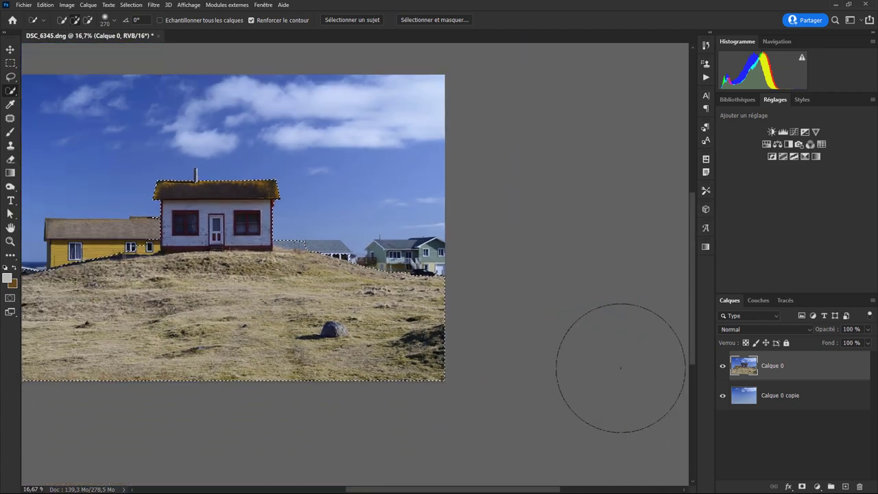
{"action": "key", "text": "ctrl+minus"}
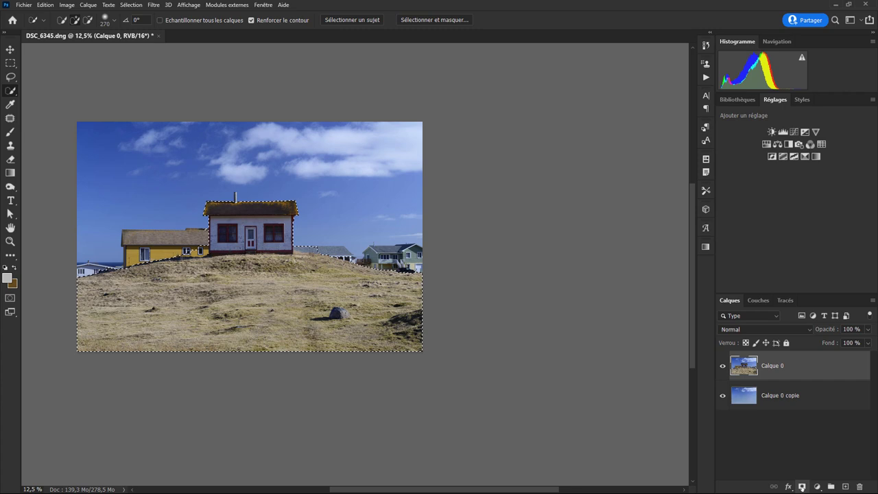
{"action": "left_click", "coordinate": [802, 487]}
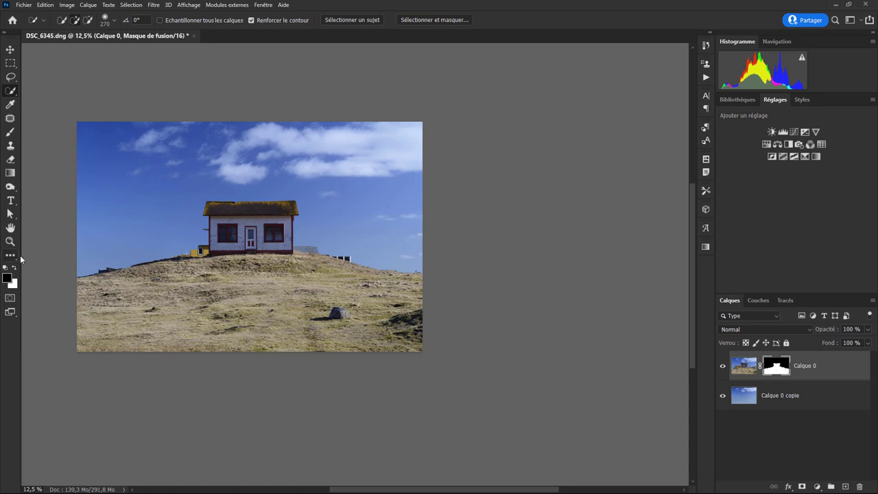
Zoom in on the house roof and make white the foreground colour.
{"action": "scroll", "coordinate": [249, 211], "scroll_direction": "up", "scroll_amount": 3}
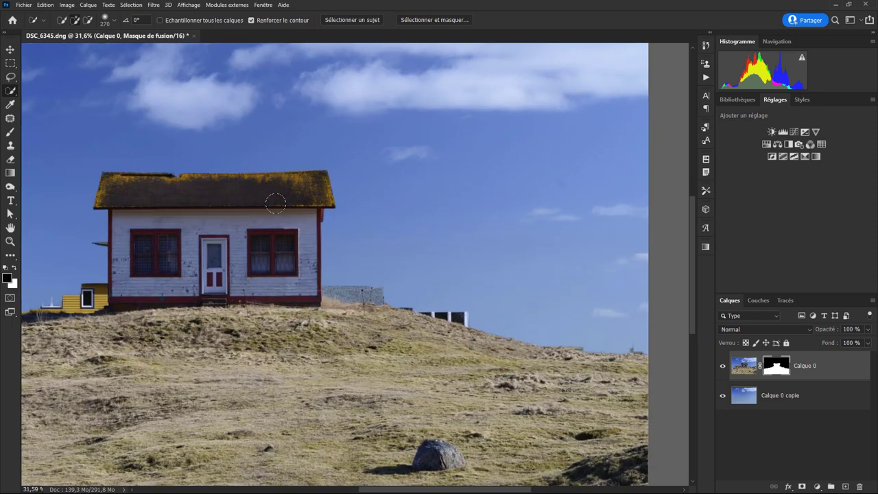
{"action": "scroll", "coordinate": [249, 210], "scroll_direction": "up", "scroll_amount": 3}
{"action": "left_click_drag", "start_coordinate": [380, 226], "coordinate": [523, 261]}
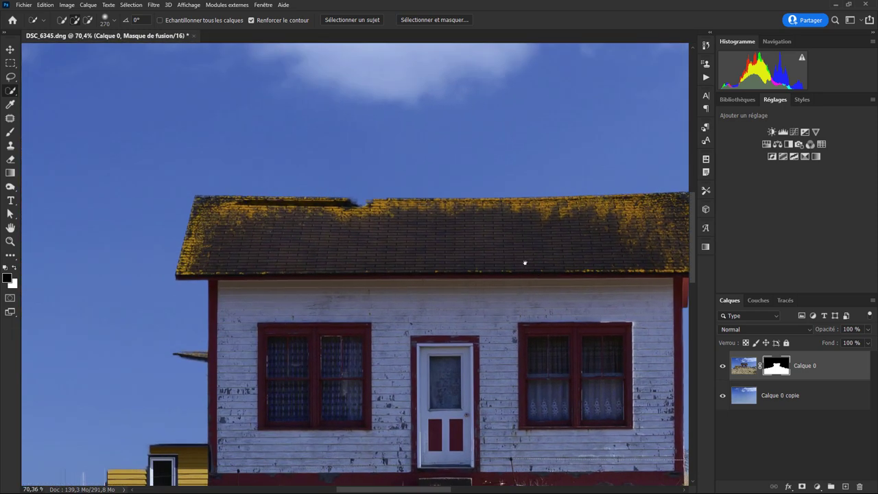
{"action": "left_click", "coordinate": [14, 267]}
Set the brush to 89 px and select the sky patch above the roof notch.
{"action": "mouse_move", "coordinate": [349, 183]}
{"action": "left_mouse_down"}
{"action": "mouse_move", "coordinate": [320, 178]}
{"action": "mouse_move", "coordinate": [328, 175]}
{"action": "left_mouse_up"}
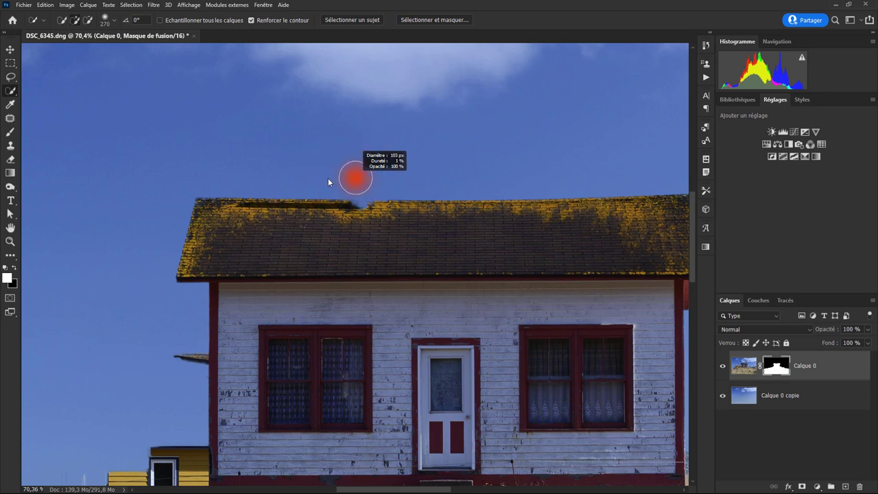
{"action": "left_click_drag", "start_coordinate": [328, 179], "coordinate": [313, 180]}
{"action": "left_click", "coordinate": [112, 23]}
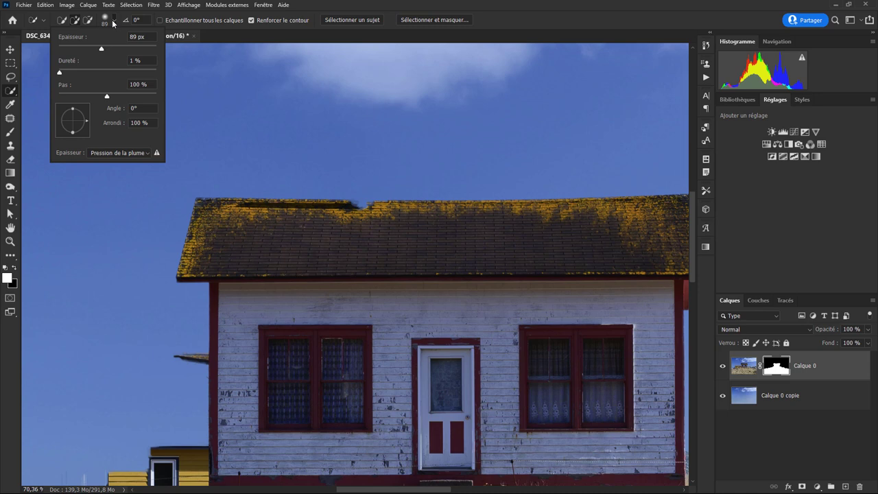
{"action": "left_click", "coordinate": [113, 21]}
{"action": "mouse_move", "coordinate": [397, 164]}
{"action": "left_mouse_down"}
{"action": "mouse_move", "coordinate": [364, 187]}
{"action": "mouse_move", "coordinate": [357, 160]}
{"action": "left_mouse_up"}
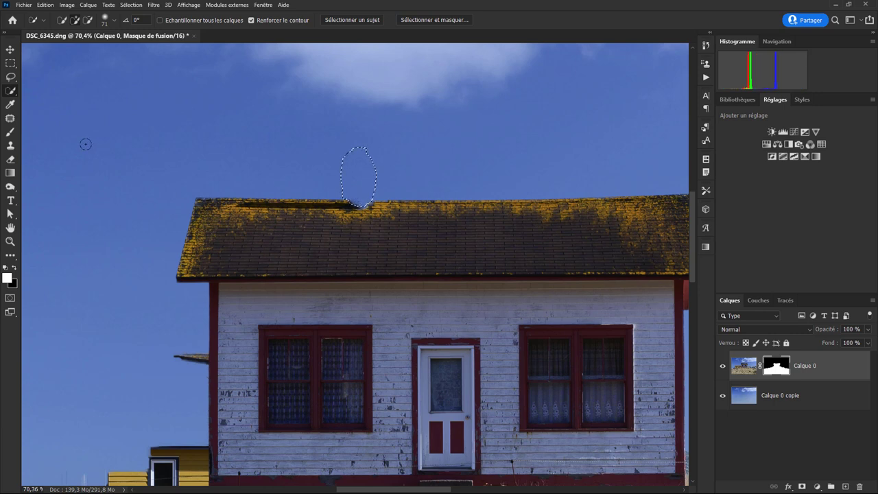
Paint white on Calque 0's mask to restore the chimney above the roof.
{"action": "left_click", "coordinate": [10, 131]}
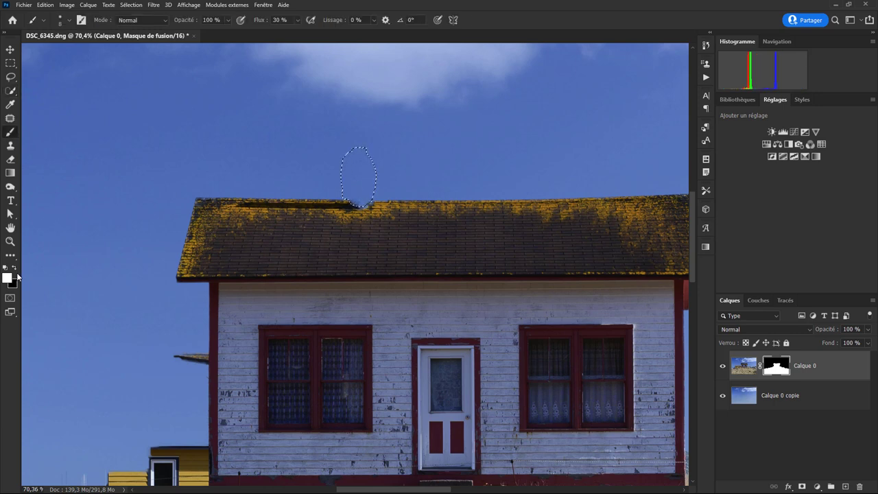
{"action": "key", "text": "ctrl+d"}
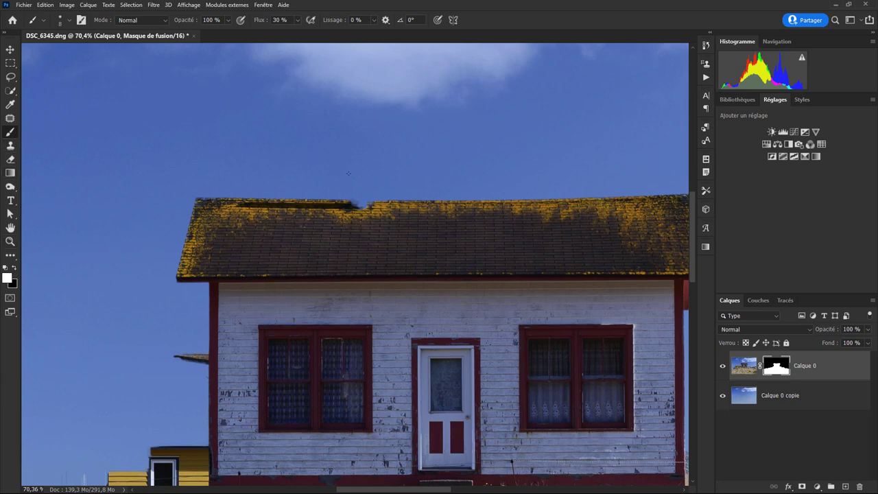
{"action": "left_click_drag", "start_coordinate": [359, 149], "coordinate": [364, 203]}
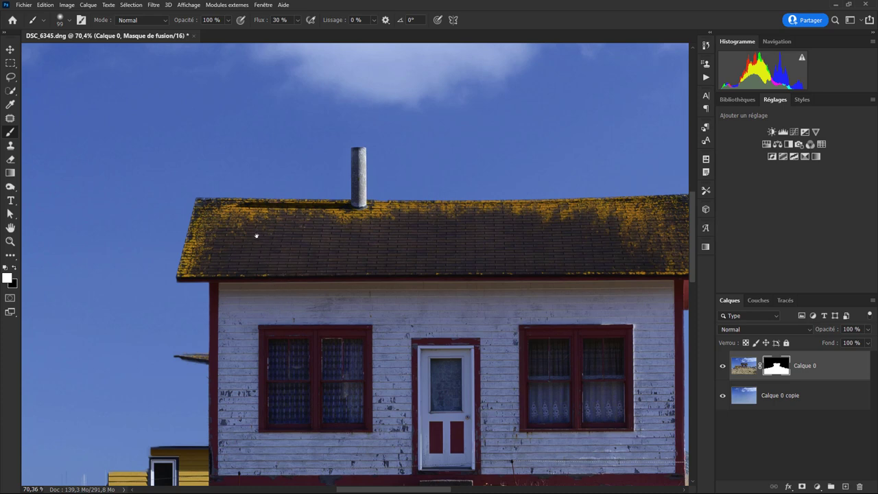
{"action": "left_click_drag", "start_coordinate": [256, 236], "coordinate": [452, 102]}
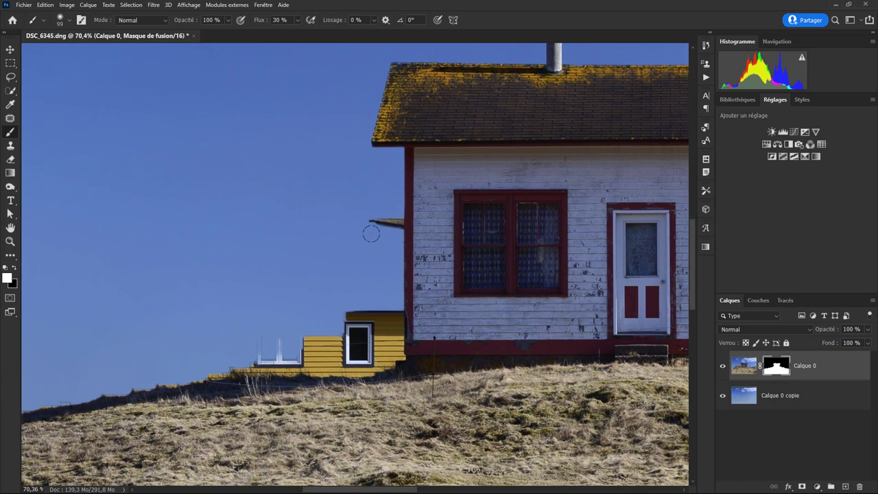
Paint black with a small brush on Calque 0's mask to hide the yellow beam tip.
{"action": "scroll", "coordinate": [371, 234], "scroll_direction": "up", "scroll_amount": 2}
{"action": "scroll", "coordinate": [374, 230], "scroll_direction": "up", "scroll_amount": 3}
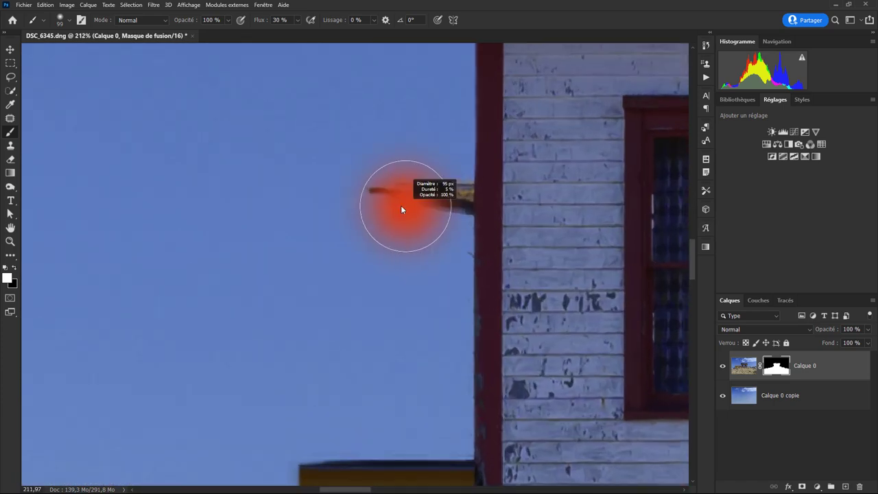
{"action": "mouse_move", "coordinate": [401, 205]}
{"action": "left_mouse_down"}
{"action": "mouse_move", "coordinate": [377, 209]}
{"action": "mouse_move", "coordinate": [367, 184]}
{"action": "mouse_move", "coordinate": [384, 202]}
{"action": "mouse_move", "coordinate": [400, 173]}
{"action": "mouse_move", "coordinate": [415, 169]}
{"action": "mouse_move", "coordinate": [371, 201]}
{"action": "left_mouse_up"}
{"action": "left_click", "coordinate": [16, 269]}
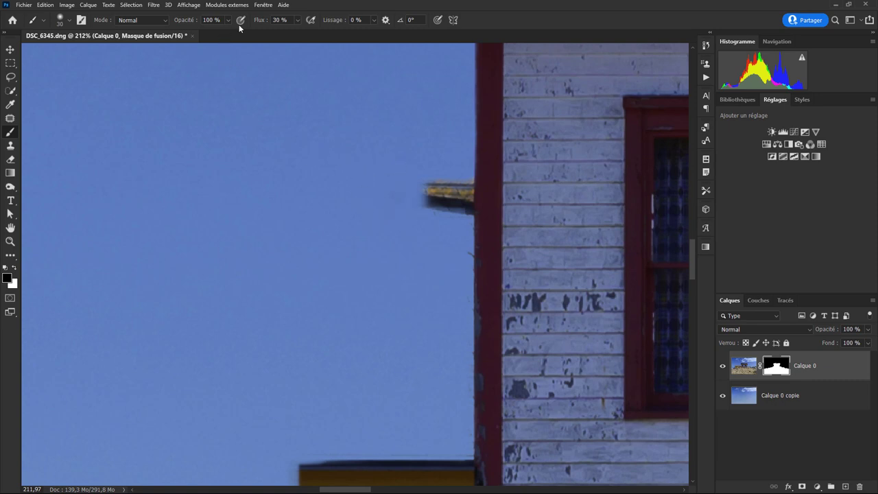
{"action": "mouse_move", "coordinate": [421, 175]}
{"action": "left_mouse_down"}
{"action": "mouse_move", "coordinate": [428, 164]}
{"action": "mouse_move", "coordinate": [435, 218]}
{"action": "mouse_move", "coordinate": [441, 181]}
{"action": "mouse_move", "coordinate": [445, 214]}
{"action": "left_mouse_up"}
{"action": "right_click", "coordinate": [439, 201], "text": "alt"}
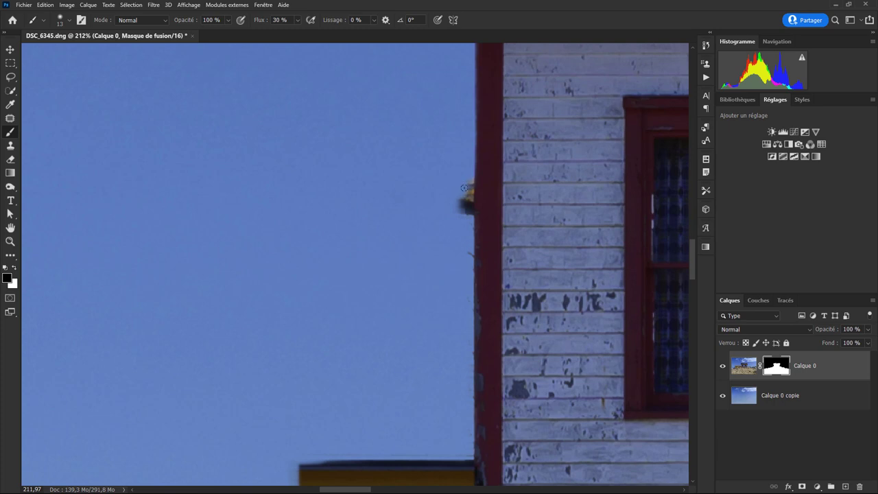
{"action": "left_click_drag", "start_coordinate": [466, 194], "coordinate": [468, 207]}
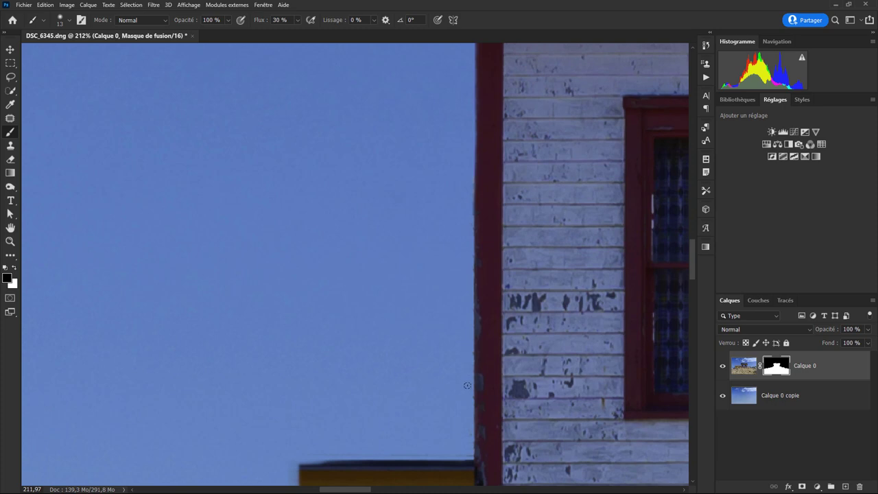
{"action": "mouse_move", "coordinate": [380, 293]}
{"action": "left_mouse_down"}
{"action": "mouse_move", "coordinate": [450, 238]}
{"action": "mouse_move", "coordinate": [272, 247]}
{"action": "mouse_move", "coordinate": [349, 248]}
{"action": "left_mouse_up"}
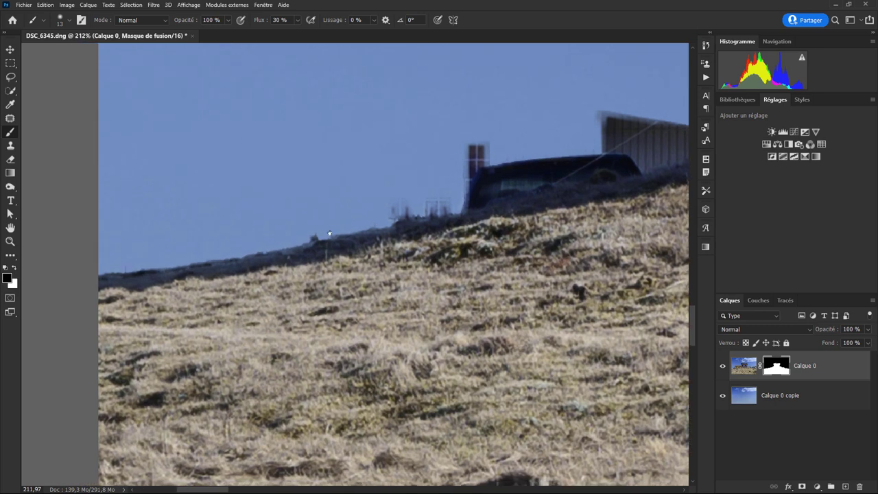
Mask out the dark ridge bump and the faint fence posts on the hilltop.
{"action": "scroll", "coordinate": [349, 247], "scroll_direction": "left", "scroll_amount": 5}
{"action": "scroll", "coordinate": [349, 248], "scroll_direction": "down", "scroll_amount": 1}
{"action": "scroll", "coordinate": [324, 262], "scroll_direction": "up", "scroll_amount": 1}
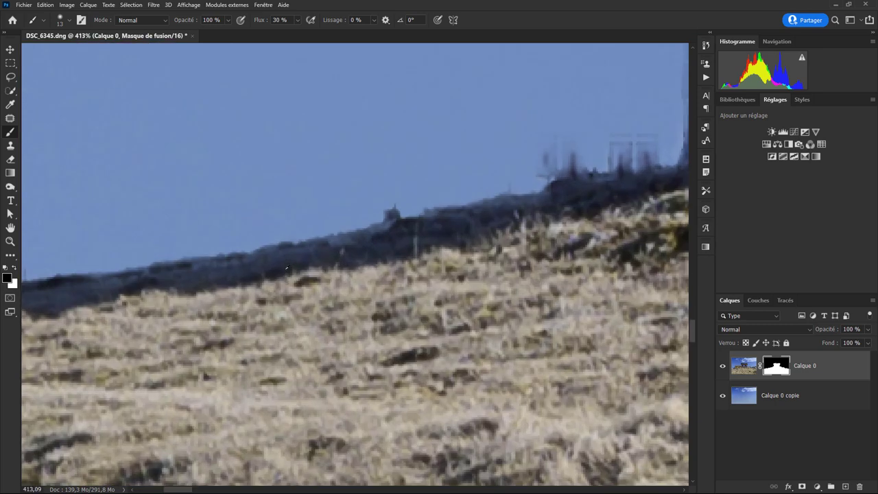
{"action": "scroll", "coordinate": [324, 262], "scroll_direction": "up", "scroll_amount": 2}
{"action": "scroll", "coordinate": [398, 214], "scroll_direction": "down", "scroll_amount": 1}
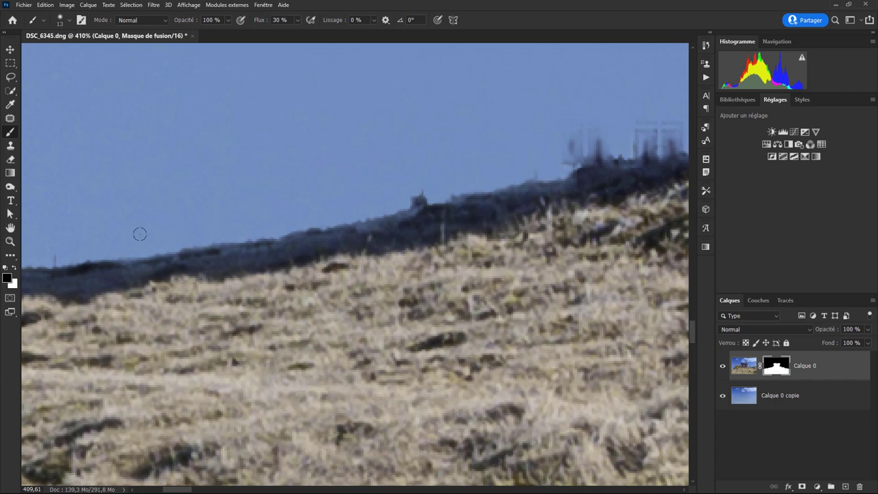
{"action": "left_click_drag", "start_coordinate": [421, 194], "coordinate": [413, 191]}
{"action": "left_click_drag", "start_coordinate": [464, 171], "coordinate": [308, 240]}
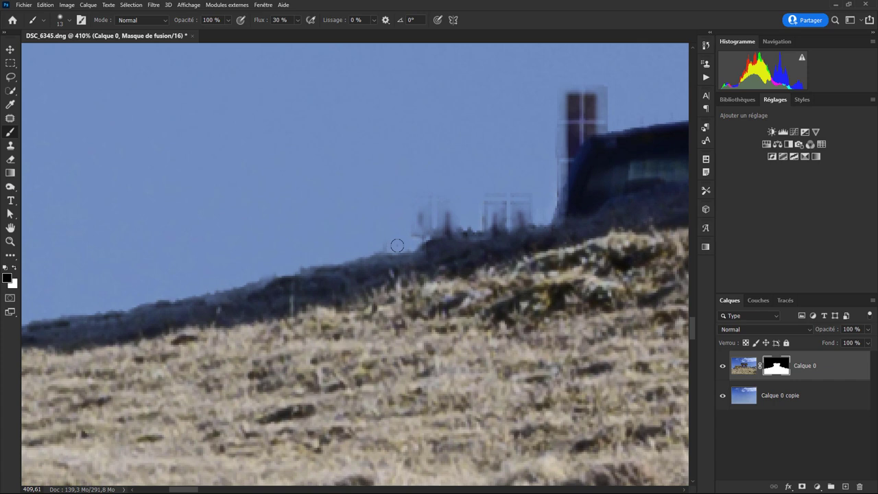
{"action": "left_click_drag", "start_coordinate": [422, 204], "coordinate": [405, 232]}
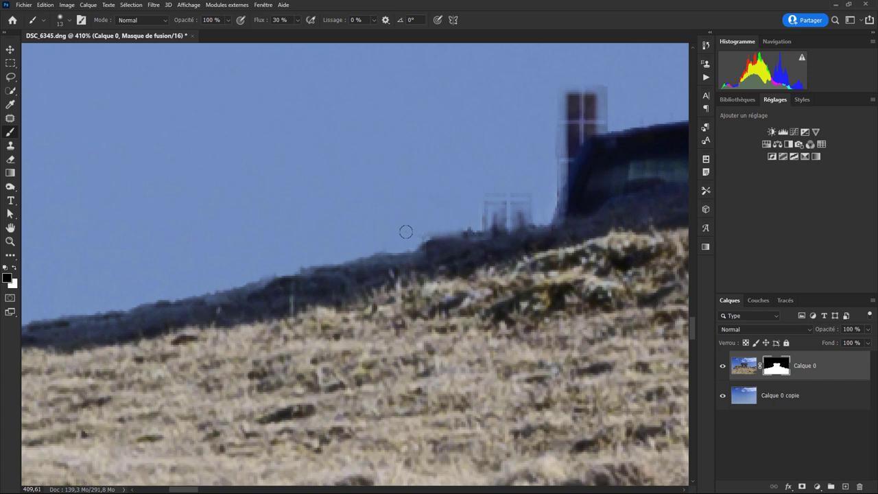
{"action": "mouse_move", "coordinate": [488, 192]}
{"action": "left_mouse_down"}
{"action": "mouse_move", "coordinate": [529, 200]}
{"action": "mouse_move", "coordinate": [470, 228]}
{"action": "mouse_move", "coordinate": [426, 216]}
{"action": "left_mouse_up"}
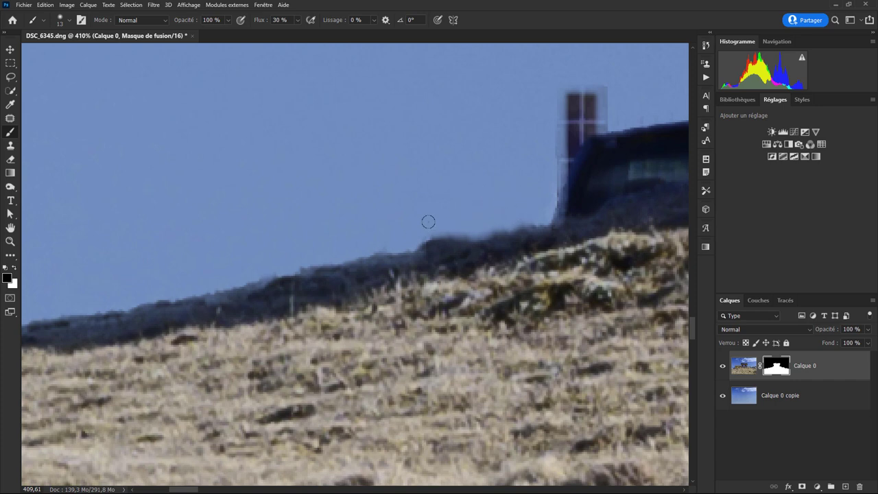
Paint the chimney and the dark blobs and fringe along the ridge into sky.
{"action": "left_click_drag", "start_coordinate": [485, 172], "coordinate": [284, 254]}
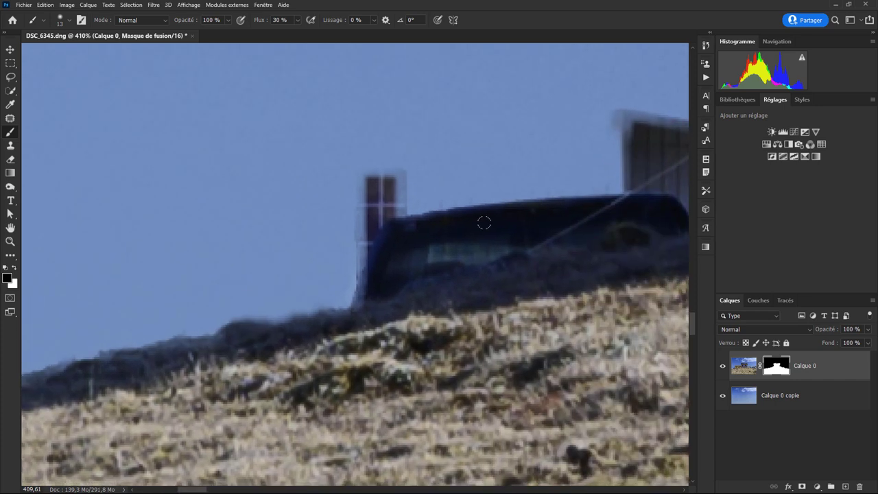
{"action": "left_click_drag", "start_coordinate": [493, 227], "coordinate": [320, 193]}
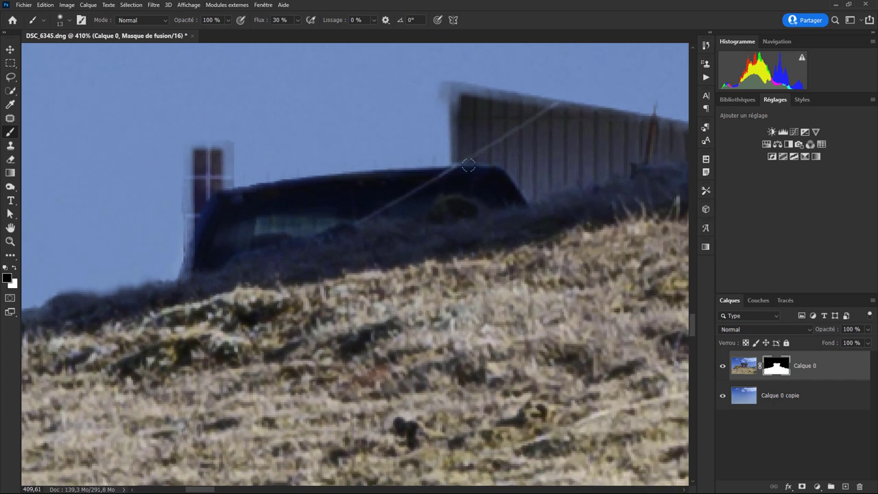
{"action": "mouse_move", "coordinate": [190, 167]}
{"action": "left_mouse_down"}
{"action": "mouse_move", "coordinate": [234, 199]}
{"action": "mouse_move", "coordinate": [183, 201]}
{"action": "mouse_move", "coordinate": [397, 170]}
{"action": "mouse_move", "coordinate": [281, 192]}
{"action": "mouse_move", "coordinate": [240, 216]}
{"action": "mouse_move", "coordinate": [221, 213]}
{"action": "left_mouse_up"}
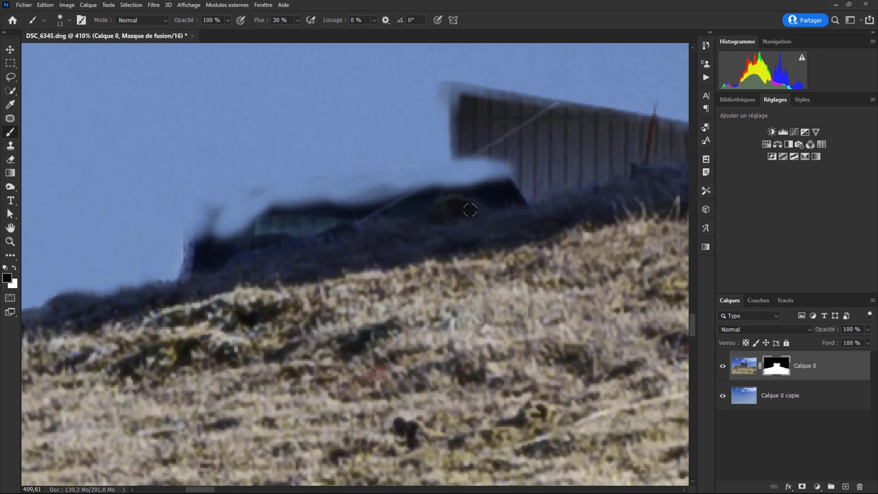
{"action": "mouse_move", "coordinate": [206, 218]}
{"action": "left_mouse_down"}
{"action": "mouse_move", "coordinate": [203, 235]}
{"action": "mouse_move", "coordinate": [186, 241]}
{"action": "mouse_move", "coordinate": [184, 264]}
{"action": "mouse_move", "coordinate": [223, 241]}
{"action": "mouse_move", "coordinate": [172, 258]}
{"action": "left_mouse_up"}
{"action": "mouse_move", "coordinate": [260, 183]}
{"action": "left_mouse_down"}
{"action": "mouse_move", "coordinate": [333, 188]}
{"action": "mouse_move", "coordinate": [435, 171]}
{"action": "mouse_move", "coordinate": [352, 199]}
{"action": "mouse_move", "coordinate": [388, 218]}
{"action": "mouse_move", "coordinate": [428, 186]}
{"action": "mouse_move", "coordinate": [377, 218]}
{"action": "mouse_move", "coordinate": [339, 214]}
{"action": "mouse_move", "coordinate": [301, 230]}
{"action": "mouse_move", "coordinate": [321, 190]}
{"action": "mouse_move", "coordinate": [260, 212]}
{"action": "mouse_move", "coordinate": [295, 223]}
{"action": "mouse_move", "coordinate": [237, 222]}
{"action": "left_mouse_up"}
{"action": "left_click_drag", "start_coordinate": [316, 196], "coordinate": [306, 209]}
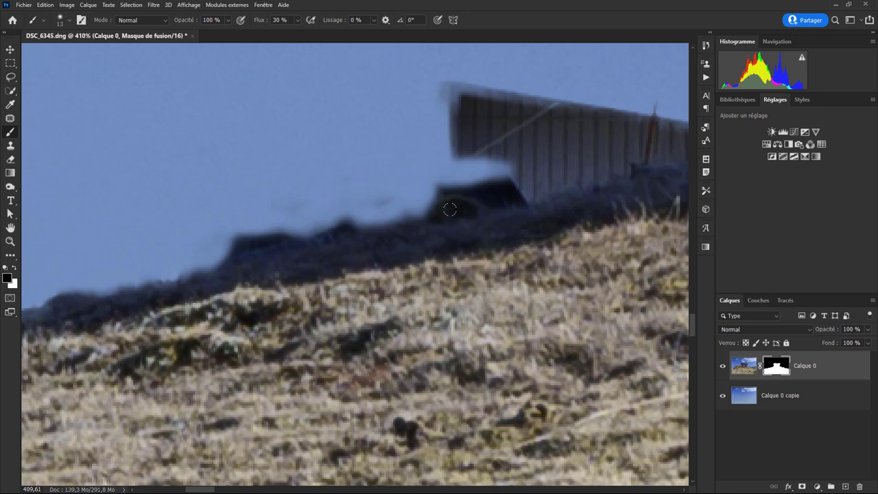
Reduce the pale halo and paint away the dark smudge along the ridge edge.
{"action": "scroll", "coordinate": [524, 213], "scroll_direction": "right", "scroll_amount": 5}
{"action": "scroll", "coordinate": [524, 213], "scroll_direction": "right", "scroll_amount": 5}
{"action": "scroll", "coordinate": [524, 213], "scroll_direction": "down", "scroll_amount": 2}
{"action": "scroll", "coordinate": [515, 223], "scroll_direction": "right", "scroll_amount": 5}
{"action": "scroll", "coordinate": [515, 223], "scroll_direction": "down", "scroll_amount": 2}
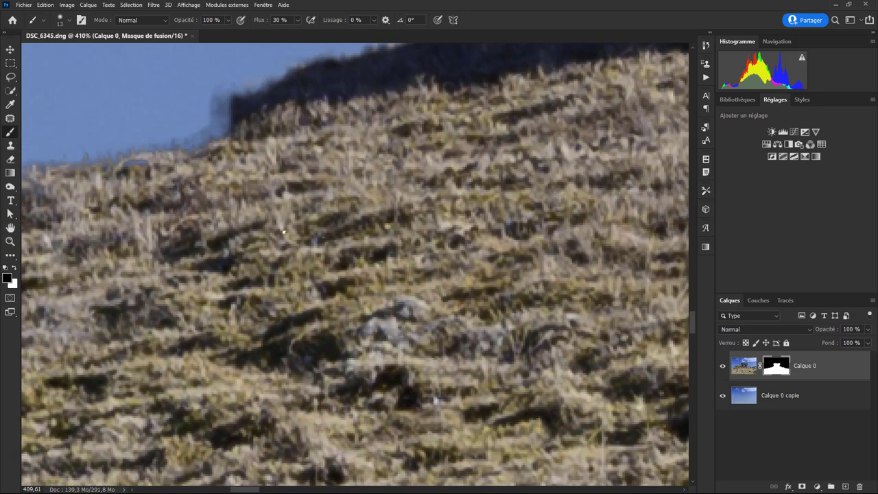
{"action": "scroll", "coordinate": [506, 233], "scroll_direction": "right", "scroll_amount": 4}
{"action": "scroll", "coordinate": [506, 234], "scroll_direction": "left", "scroll_amount": 4}
{"action": "scroll", "coordinate": [411, 231], "scroll_direction": "left", "scroll_amount": 4}
{"action": "scroll", "coordinate": [411, 231], "scroll_direction": "up", "scroll_amount": 2}
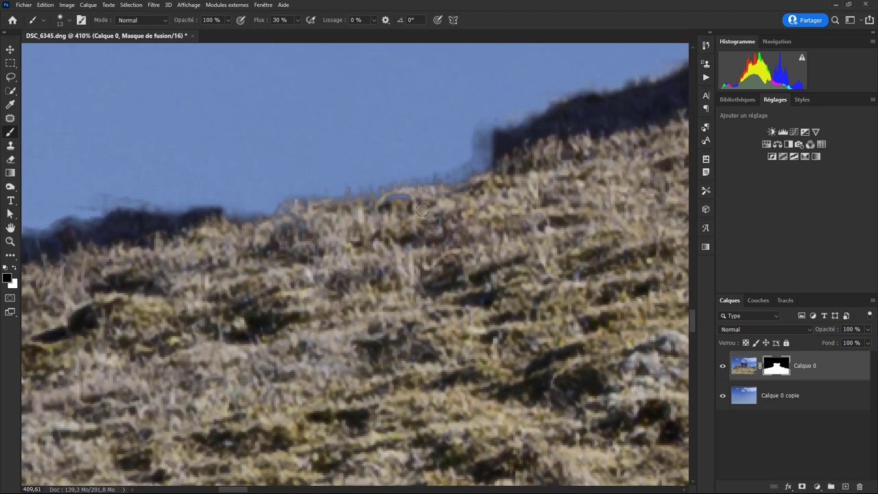
{"action": "scroll", "coordinate": [419, 206], "scroll_direction": "up", "scroll_amount": 3}
{"action": "scroll", "coordinate": [405, 200], "scroll_direction": "down", "scroll_amount": 1}
{"action": "scroll", "coordinate": [387, 194], "scroll_direction": "down", "scroll_amount": 2}
{"action": "left_click_drag", "start_coordinate": [376, 189], "coordinate": [390, 199]}
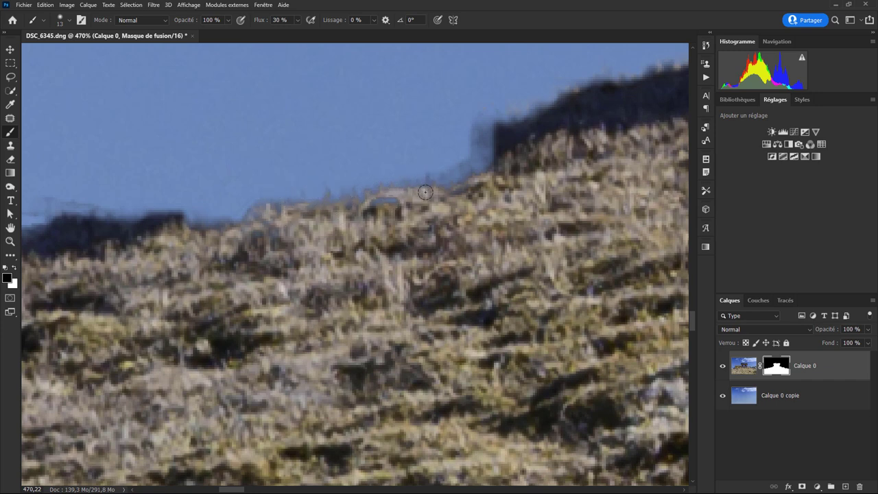
{"action": "left_click_drag", "start_coordinate": [477, 123], "coordinate": [473, 154]}
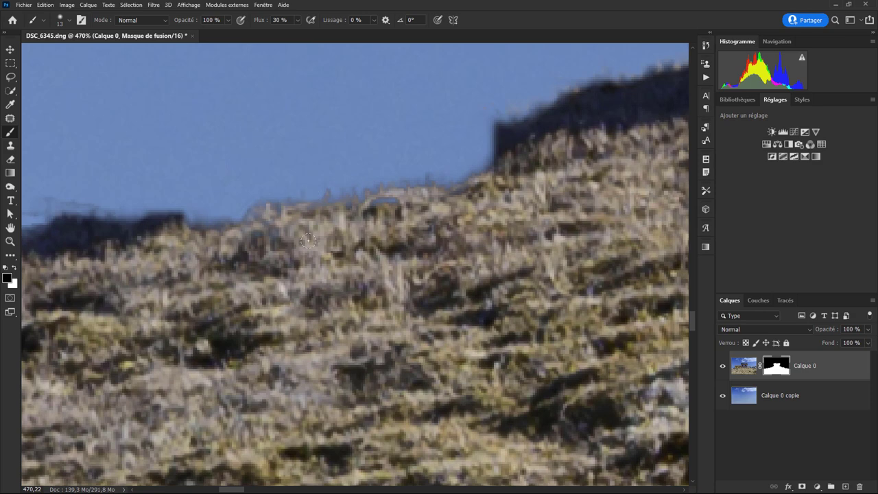
Enlarge the brush and clear the shingled roof beside the red corner to sky.
{"action": "scroll", "coordinate": [441, 240], "scroll_direction": "right", "scroll_amount": 5}
{"action": "scroll", "coordinate": [329, 236], "scroll_direction": "up", "scroll_amount": 3}
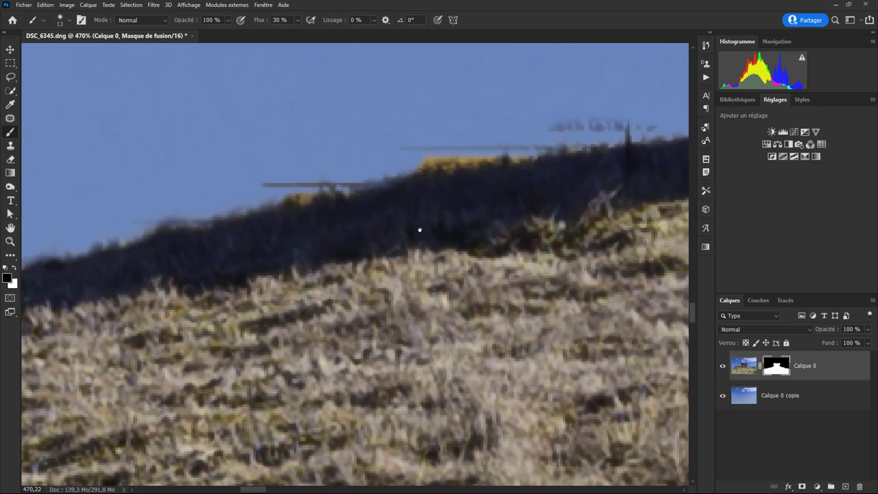
{"action": "scroll", "coordinate": [468, 240], "scroll_direction": "down", "scroll_amount": 2}
{"action": "scroll", "coordinate": [514, 208], "scroll_direction": "down", "scroll_amount": 2}
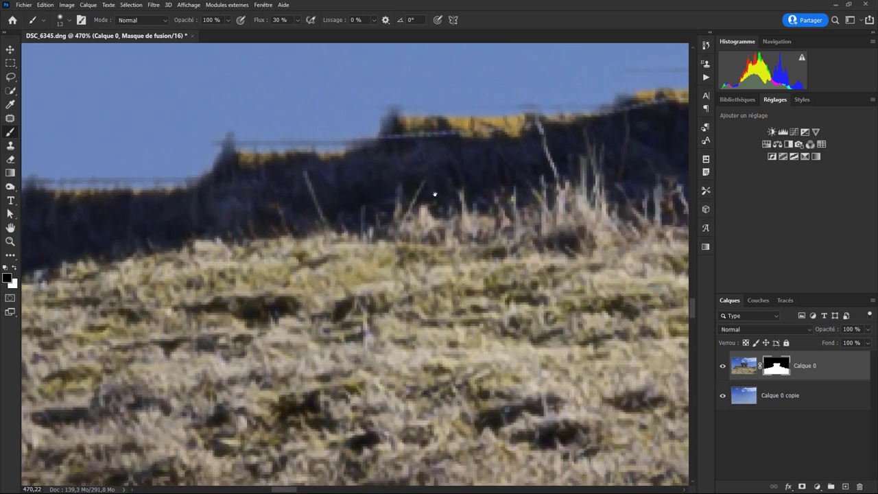
{"action": "scroll", "coordinate": [435, 192], "scroll_direction": "down", "scroll_amount": 2}
{"action": "scroll", "coordinate": [578, 172], "scroll_direction": "up", "scroll_amount": 2}
{"action": "scroll", "coordinate": [574, 176], "scroll_direction": "up", "scroll_amount": 2}
{"action": "scroll", "coordinate": [308, 198], "scroll_direction": "right", "scroll_amount": 2}
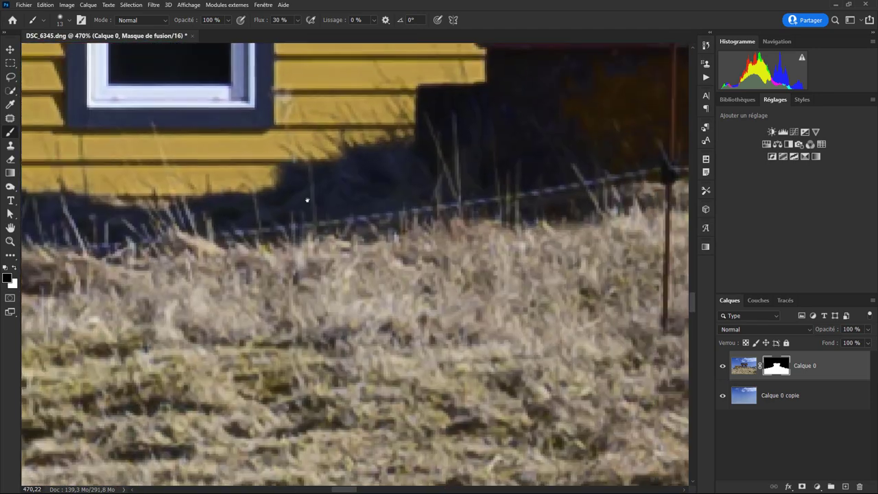
{"action": "scroll", "coordinate": [541, 181], "scroll_direction": "right", "scroll_amount": 3}
{"action": "scroll", "coordinate": [541, 181], "scroll_direction": "right", "scroll_amount": 2}
{"action": "scroll", "coordinate": [542, 181], "scroll_direction": "up", "scroll_amount": 2}
{"action": "scroll", "coordinate": [522, 204], "scroll_direction": "up", "scroll_amount": 3}
{"action": "scroll", "coordinate": [289, 202], "scroll_direction": "up", "scroll_amount": 2}
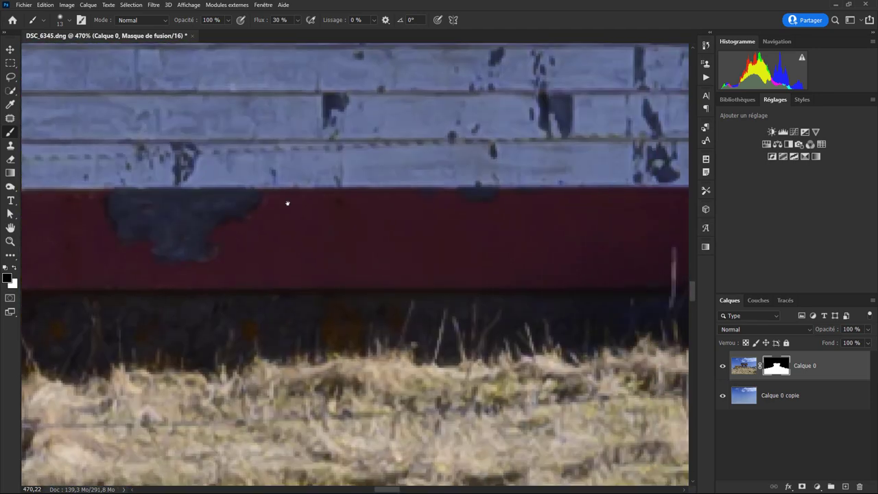
{"action": "scroll", "coordinate": [559, 228], "scroll_direction": "up", "scroll_amount": 2}
{"action": "scroll", "coordinate": [559, 228], "scroll_direction": "right", "scroll_amount": 3}
{"action": "scroll", "coordinate": [575, 222], "scroll_direction": "right", "scroll_amount": 3}
{"action": "scroll", "coordinate": [412, 210], "scroll_direction": "right", "scroll_amount": 2}
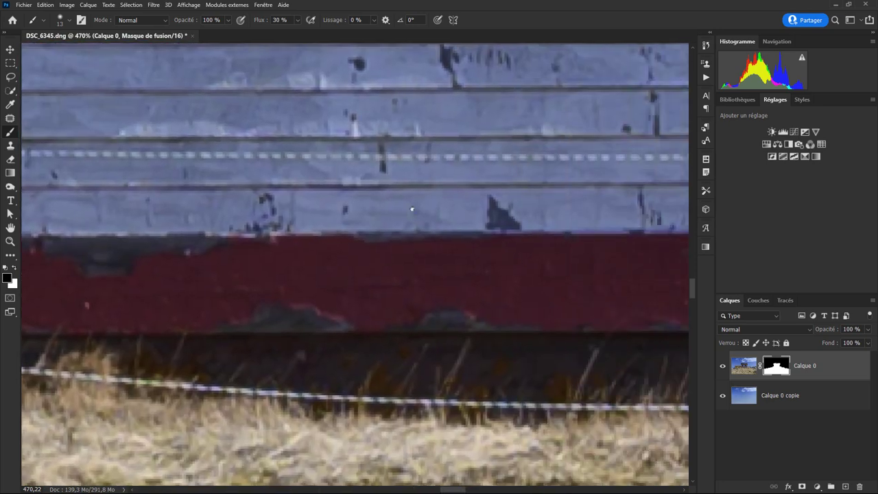
{"action": "scroll", "coordinate": [413, 237], "scroll_direction": "right", "scroll_amount": 2}
{"action": "scroll", "coordinate": [413, 238], "scroll_direction": "right", "scroll_amount": 4}
{"action": "scroll", "coordinate": [413, 237], "scroll_direction": "down", "scroll_amount": 1}
{"action": "scroll", "coordinate": [446, 239], "scroll_direction": "left", "scroll_amount": 2}
{"action": "scroll", "coordinate": [466, 239], "scroll_direction": "up", "scroll_amount": 1}
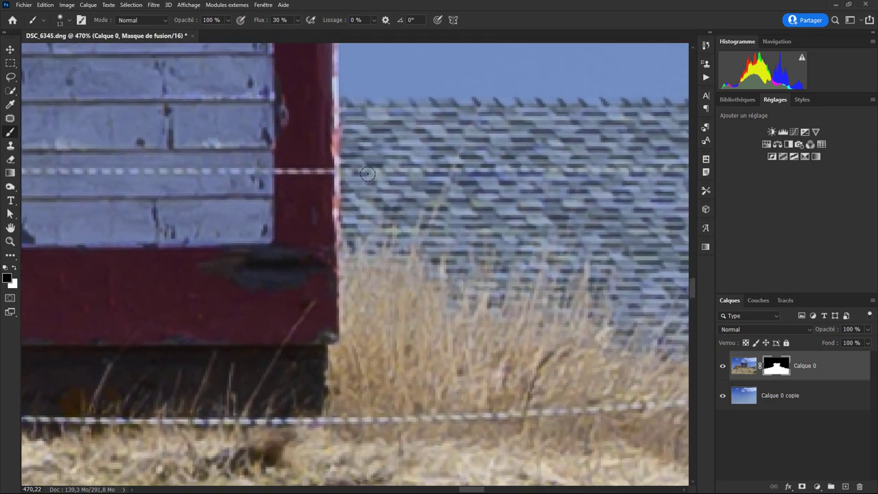
{"action": "left_click_drag", "start_coordinate": [388, 156], "coordinate": [404, 153]}
{"action": "mouse_move", "coordinate": [429, 106]}
{"action": "left_mouse_down"}
{"action": "mouse_move", "coordinate": [449, 184]}
{"action": "mouse_move", "coordinate": [525, 141]}
{"action": "mouse_move", "coordinate": [417, 104]}
{"action": "left_mouse_up"}
{"action": "mouse_move", "coordinate": [509, 96]}
{"action": "left_mouse_down"}
{"action": "mouse_move", "coordinate": [487, 121]}
{"action": "mouse_move", "coordinate": [384, 141]}
{"action": "mouse_move", "coordinate": [393, 129]}
{"action": "left_mouse_up"}
{"action": "mouse_move", "coordinate": [489, 181]}
{"action": "left_mouse_down"}
{"action": "mouse_move", "coordinate": [529, 174]}
{"action": "mouse_move", "coordinate": [573, 137]}
{"action": "mouse_move", "coordinate": [562, 206]}
{"action": "mouse_move", "coordinate": [604, 110]}
{"action": "mouse_move", "coordinate": [524, 210]}
{"action": "mouse_move", "coordinate": [467, 203]}
{"action": "mouse_move", "coordinate": [464, 188]}
{"action": "mouse_move", "coordinate": [481, 224]}
{"action": "left_mouse_up"}
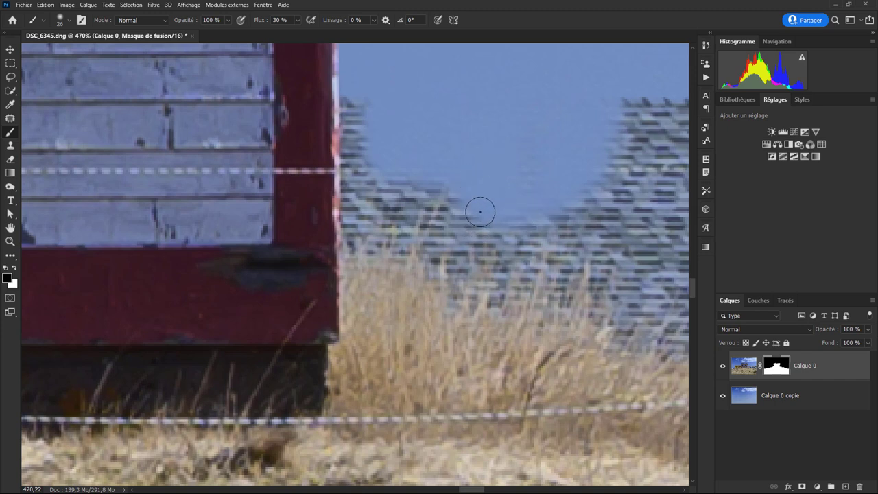
{"action": "right_click", "coordinate": [467, 196], "text": "alt"}
Clear the remaining and lower roof texture with a 21 px brush, then switch to 4 px near the grass.
{"action": "left_click_drag", "start_coordinate": [403, 243], "coordinate": [436, 210]}
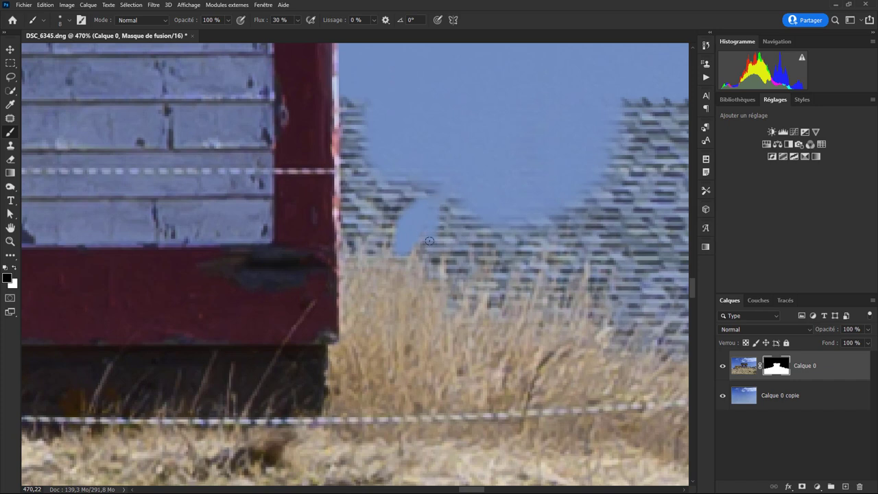
{"action": "left_click_drag", "start_coordinate": [434, 271], "coordinate": [454, 254]}
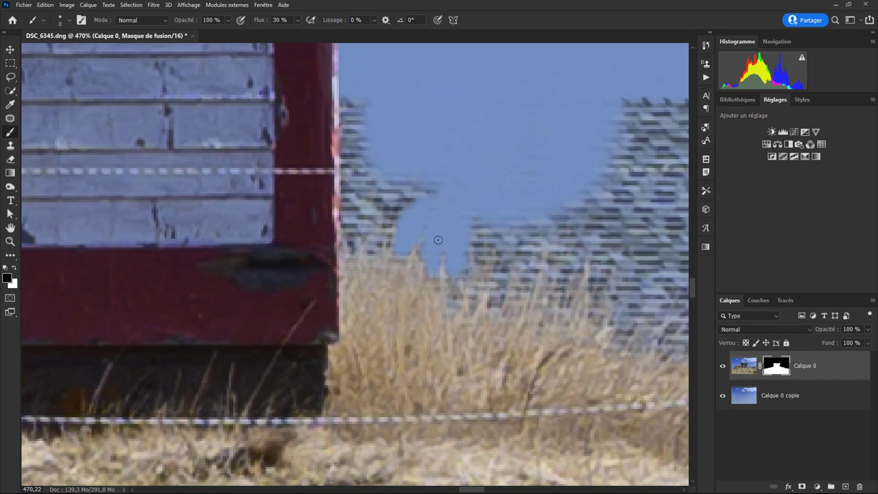
{"action": "left_click_drag", "start_coordinate": [433, 238], "coordinate": [425, 199]}
{"action": "left_click_drag", "start_coordinate": [369, 245], "coordinate": [386, 228]}
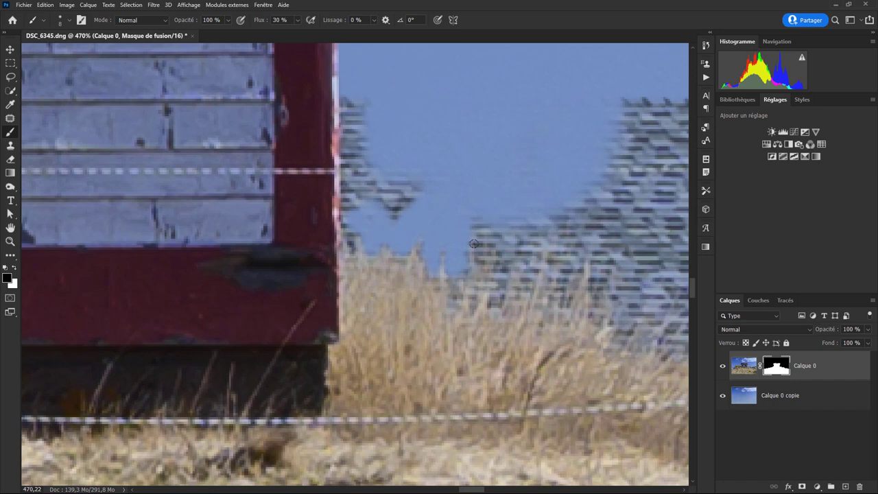
{"action": "left_click_drag", "start_coordinate": [494, 277], "coordinate": [504, 275]}
{"action": "left_click_drag", "start_coordinate": [561, 309], "coordinate": [499, 277]}
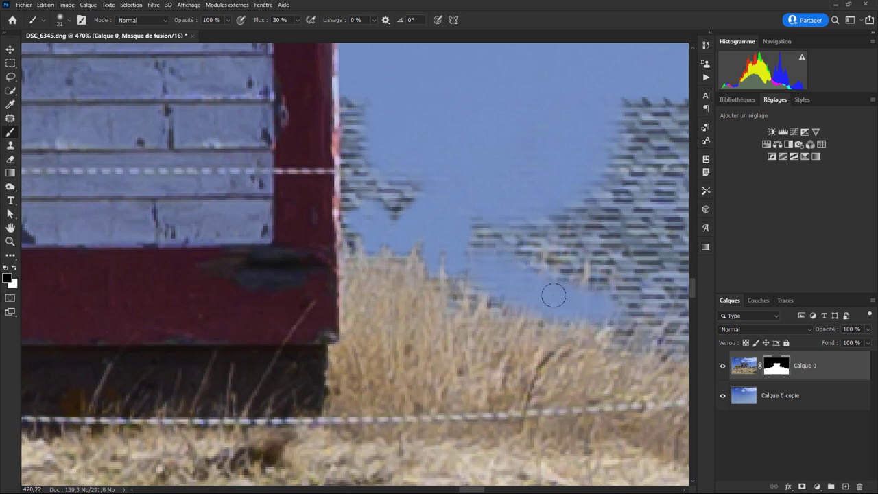
{"action": "left_click_drag", "start_coordinate": [597, 308], "coordinate": [489, 268]}
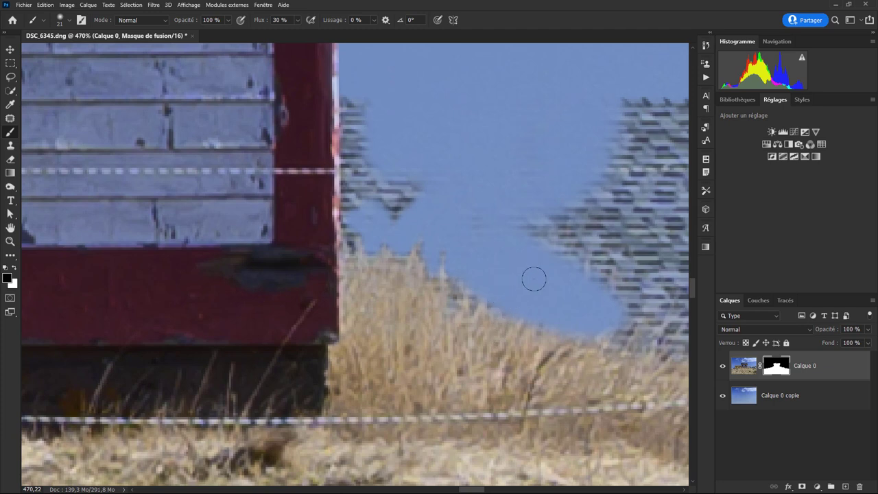
{"action": "right_click", "coordinate": [519, 334], "text": "alt"}
{"action": "left_click_drag", "start_coordinate": [502, 326], "coordinate": [486, 316]}
{"action": "scroll", "coordinate": [509, 319], "scroll_direction": "up", "scroll_amount": 3}
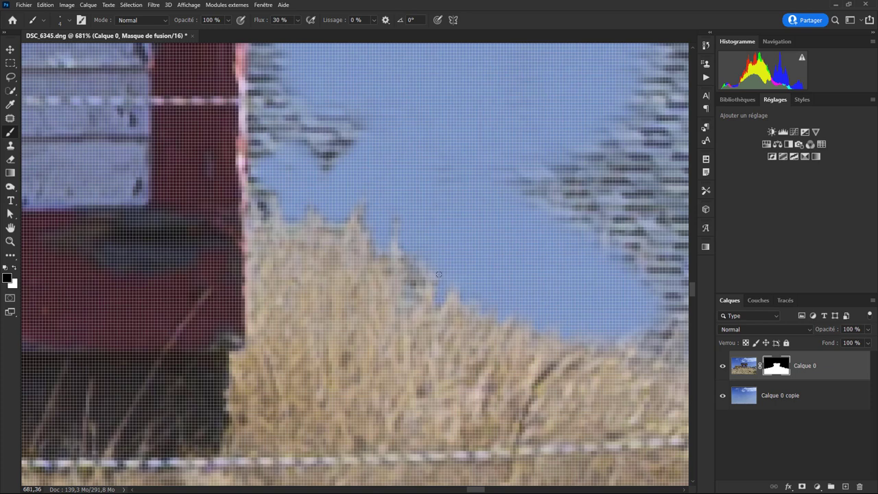
Clean up the grass tips against the new sky and review the lower hillside.
{"action": "left_click_drag", "start_coordinate": [412, 286], "coordinate": [418, 238]}
{"action": "scroll", "coordinate": [473, 347], "scroll_direction": "down", "scroll_amount": 3}
{"action": "scroll", "coordinate": [473, 348], "scroll_direction": "down", "scroll_amount": 3}
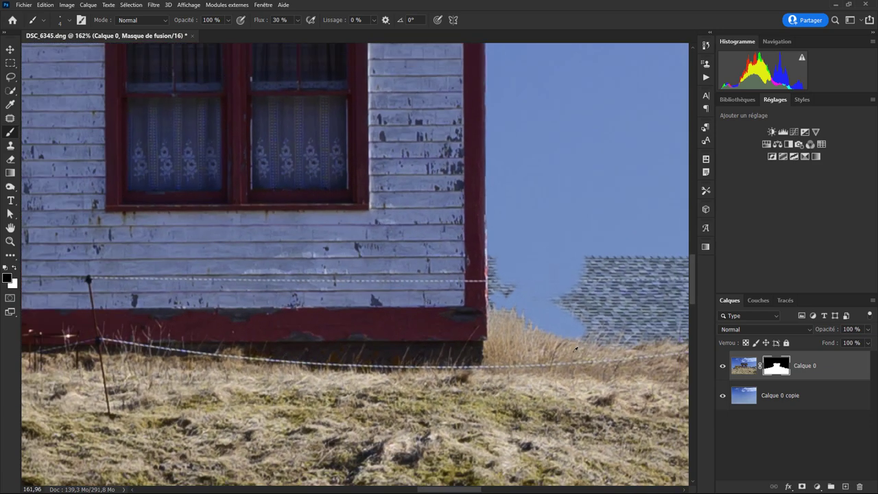
{"action": "scroll", "coordinate": [474, 348], "scroll_direction": "down", "scroll_amount": 2}
{"action": "scroll", "coordinate": [473, 348], "scroll_direction": "down", "scroll_amount": 2}
{"action": "scroll", "coordinate": [578, 346], "scroll_direction": "down", "scroll_amount": 2}
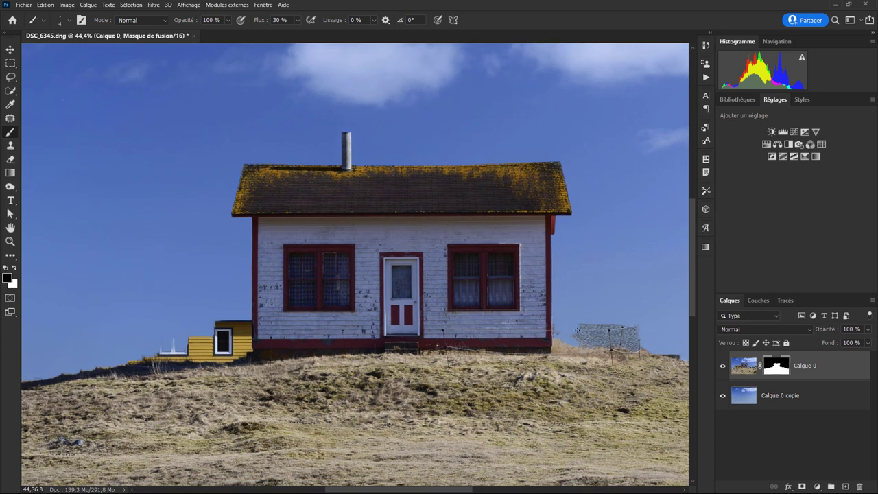
{"action": "left_click_drag", "start_coordinate": [588, 311], "coordinate": [473, 320]}
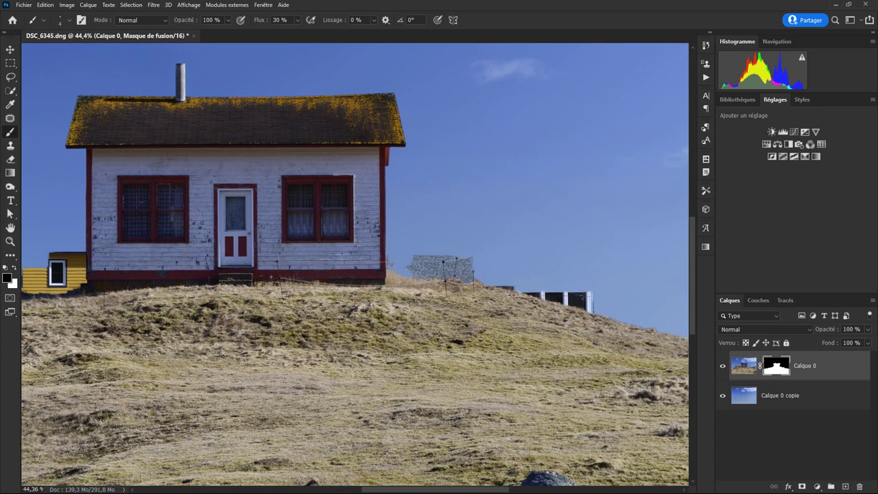
{"action": "scroll", "coordinate": [442, 331], "scroll_direction": "down", "scroll_amount": 2}
{"action": "scroll", "coordinate": [442, 331], "scroll_direction": "down", "scroll_amount": 1}
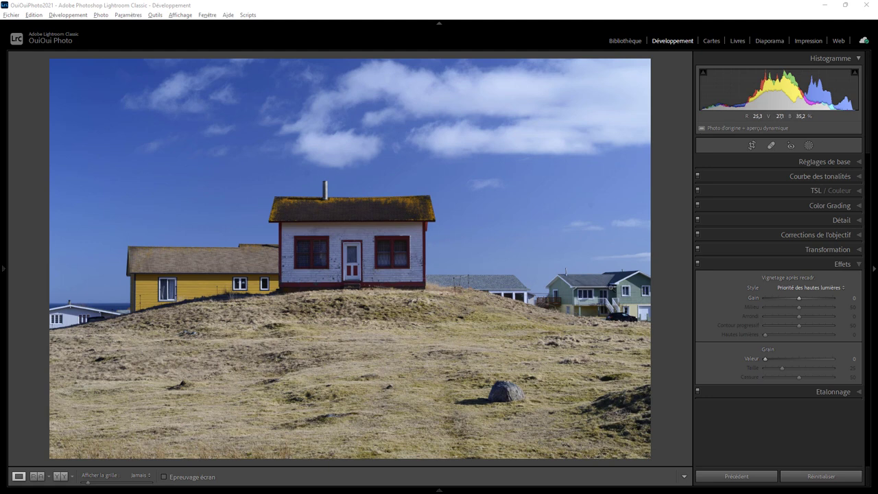
Crop to a 2 x 3 ratio around the red-trimmed house, cutting out the green house.
{"action": "left_click", "coordinate": [752, 146]}
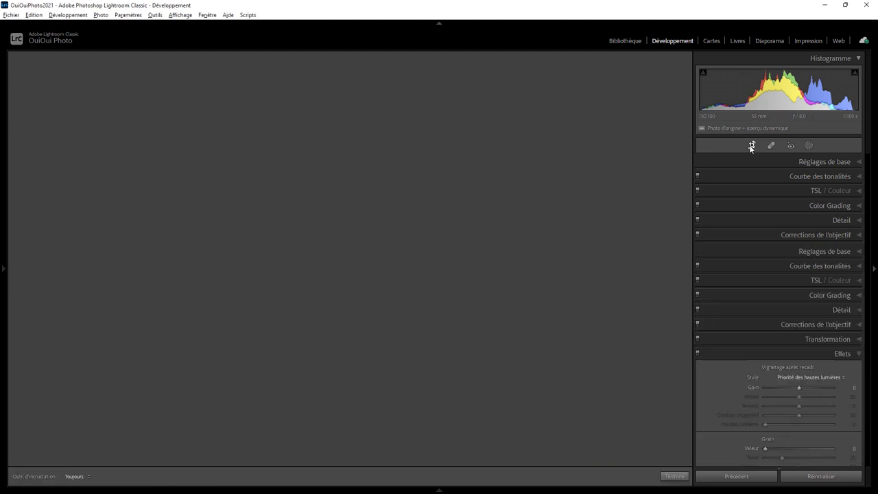
{"action": "left_click_drag", "start_coordinate": [657, 458], "coordinate": [616, 435]}
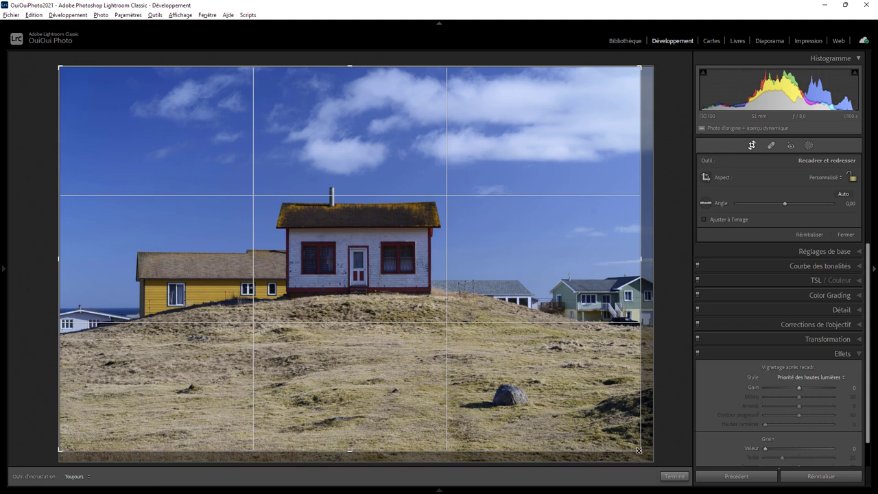
{"action": "left_click", "coordinate": [820, 176]}
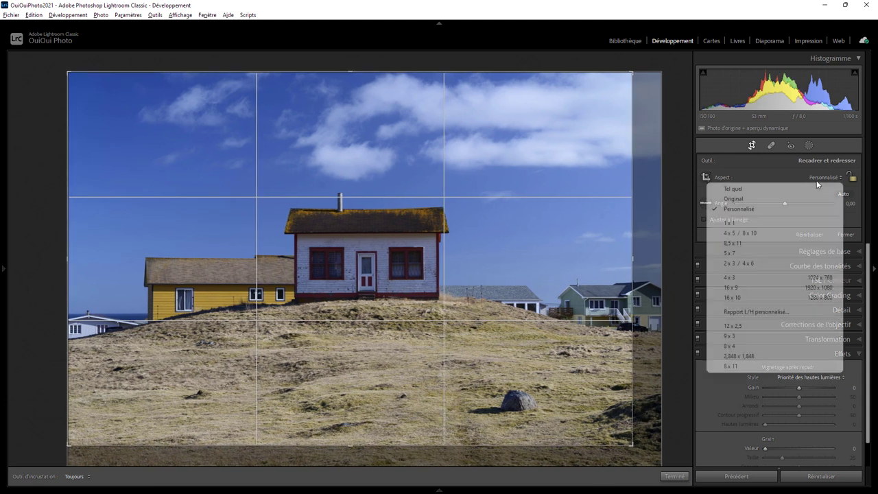
{"action": "left_click", "coordinate": [747, 263]}
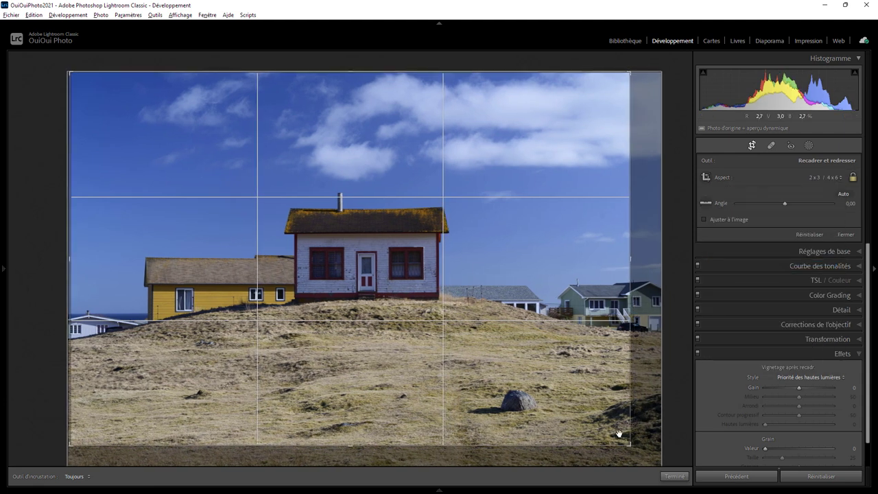
{"action": "left_click_drag", "start_coordinate": [630, 444], "coordinate": [606, 421]}
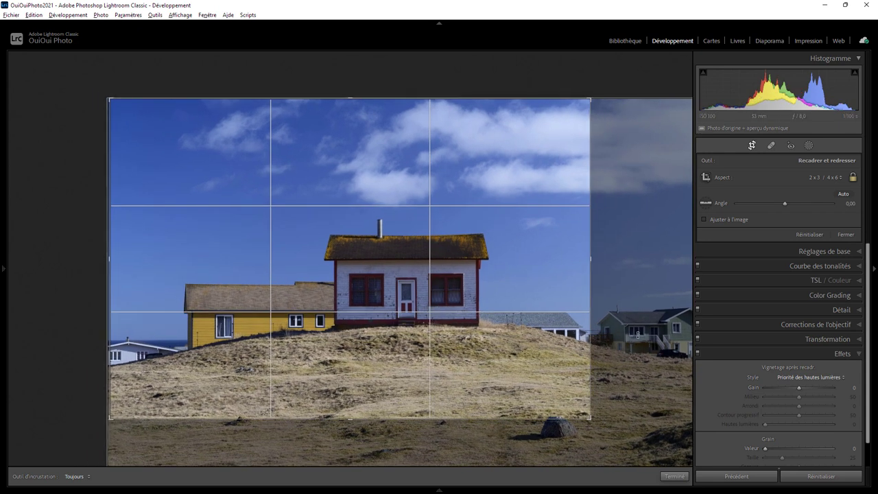
{"action": "left_click_drag", "start_coordinate": [419, 269], "coordinate": [428, 233]}
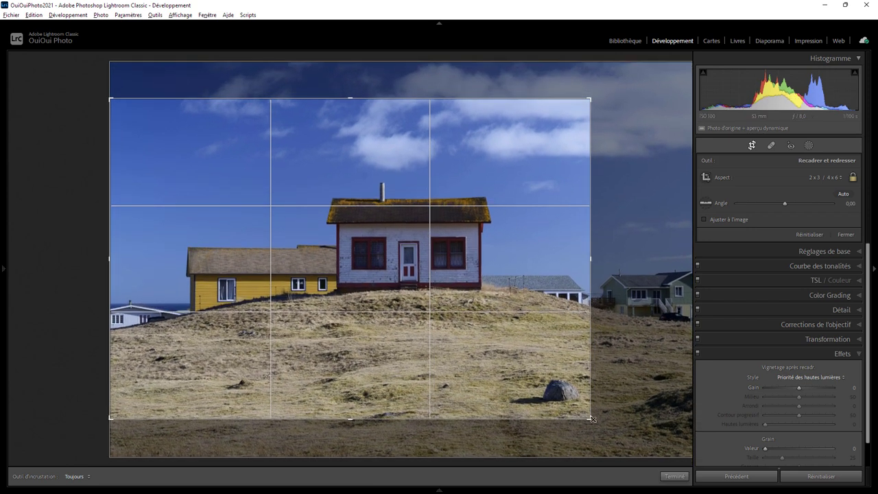
{"action": "left_click_drag", "start_coordinate": [592, 418], "coordinate": [598, 420]}
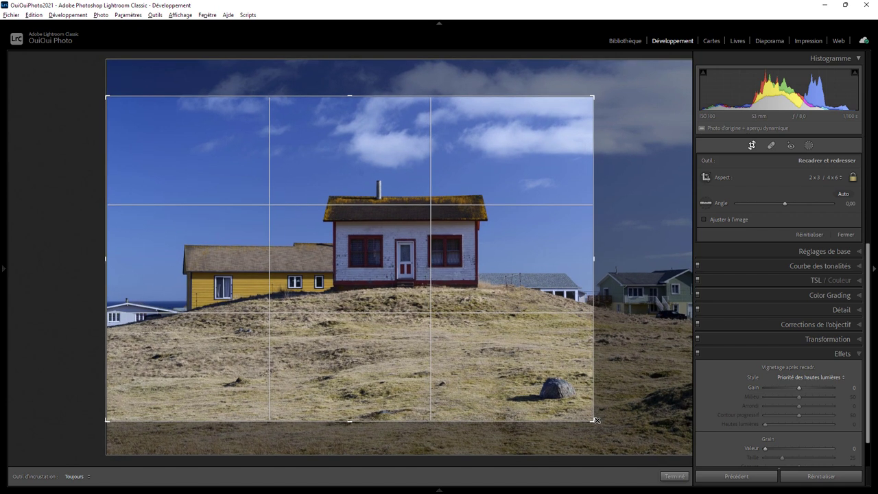
{"action": "left_click_drag", "start_coordinate": [461, 281], "coordinate": [469, 282]}
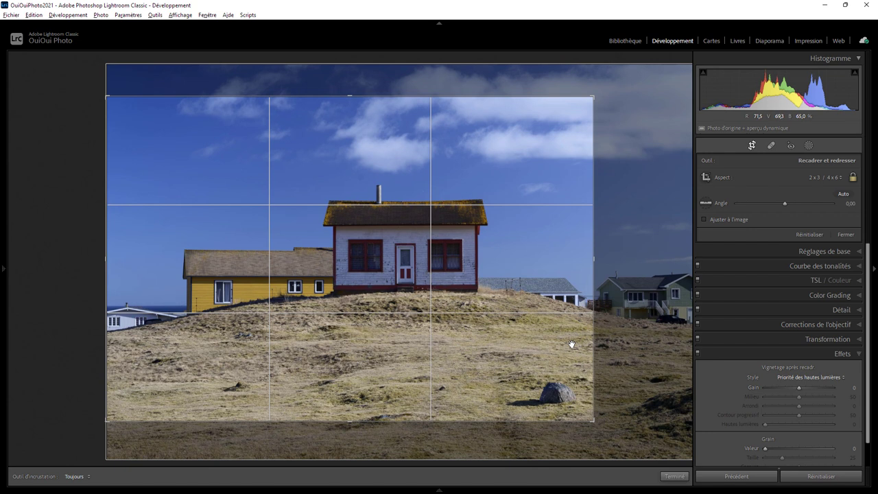
{"action": "left_click", "coordinate": [675, 476]}
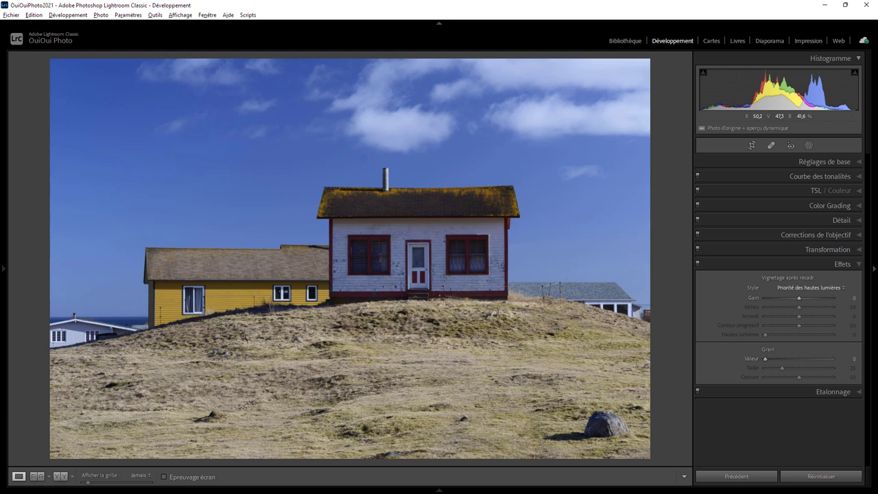
In HSL, raise Orange saturation to +64 and lower Yellow luminance to -12.
{"action": "left_click", "coordinate": [859, 165]}
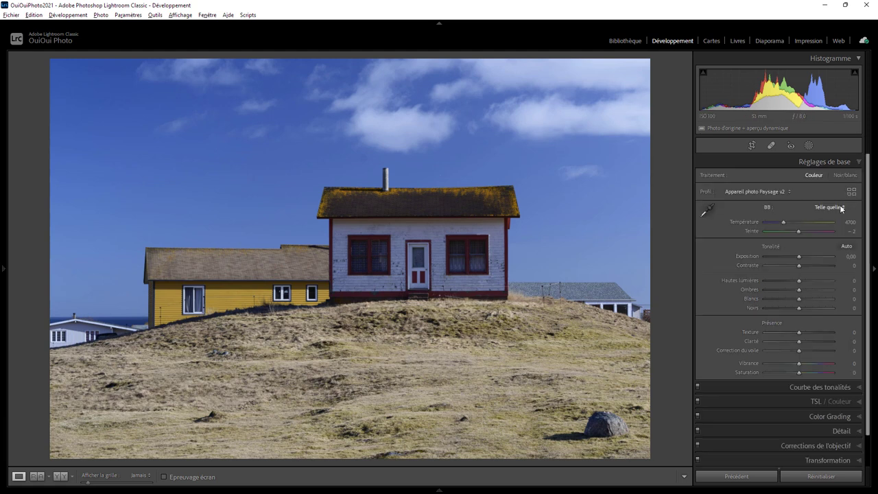
{"action": "scroll", "coordinate": [869, 241], "scroll_direction": "down", "scroll_amount": 1}
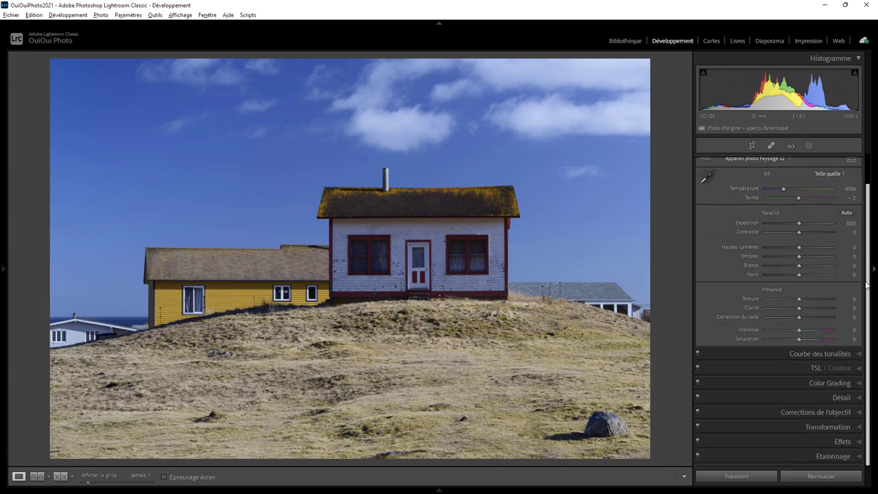
{"action": "left_click", "coordinate": [860, 369]}
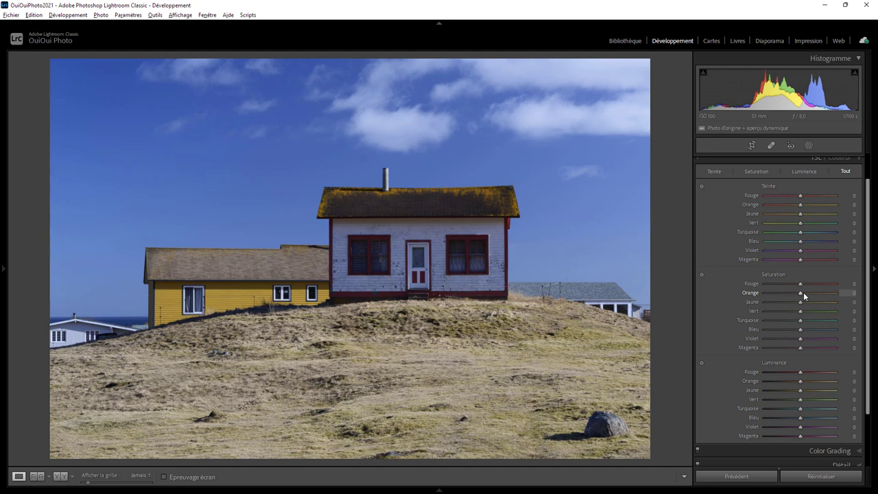
{"action": "left_click_drag", "start_coordinate": [819, 295], "coordinate": [803, 297]}
{"action": "mouse_move", "coordinate": [821, 297]}
{"action": "left_mouse_down"}
{"action": "mouse_move", "coordinate": [806, 296]}
{"action": "mouse_move", "coordinate": [822, 295]}
{"action": "left_mouse_up"}
{"action": "left_click_drag", "start_coordinate": [801, 391], "coordinate": [797, 389]}
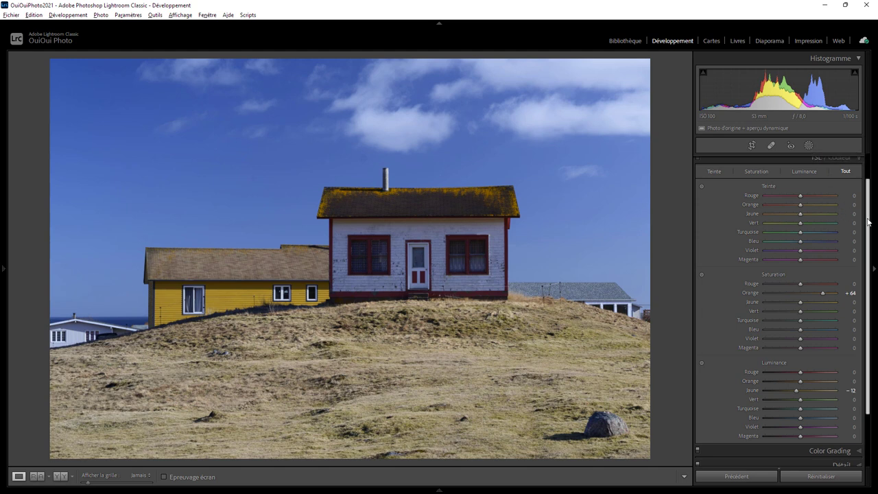
{"action": "scroll", "coordinate": [872, 164], "scroll_direction": "up", "scroll_amount": 1}
{"action": "left_click", "coordinate": [858, 162]}
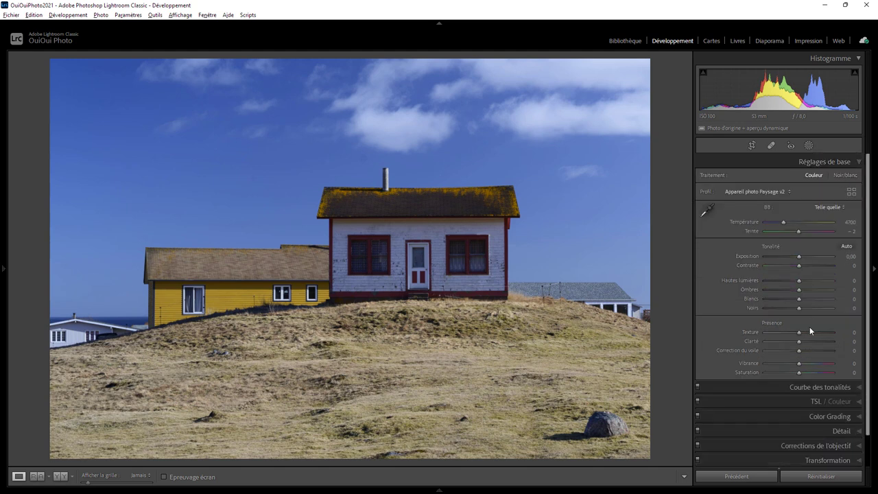
Set Clarity +12, Shadows +74, Saturation +7, Vibrance back to 0 and Temperature 4973.
{"action": "left_click_drag", "start_coordinate": [800, 341], "coordinate": [801, 345]}
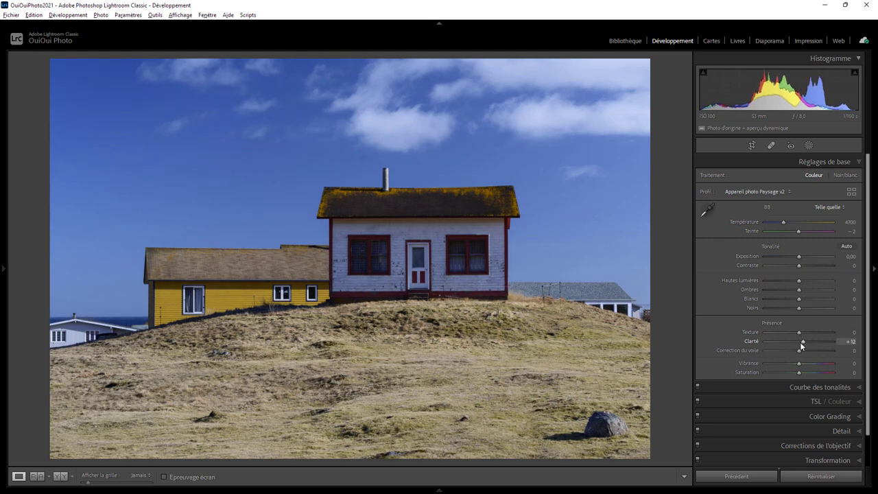
{"action": "mouse_move", "coordinate": [798, 289]}
{"action": "left_mouse_down"}
{"action": "mouse_move", "coordinate": [833, 289]}
{"action": "mouse_move", "coordinate": [803, 290]}
{"action": "mouse_move", "coordinate": [823, 290]}
{"action": "left_mouse_up"}
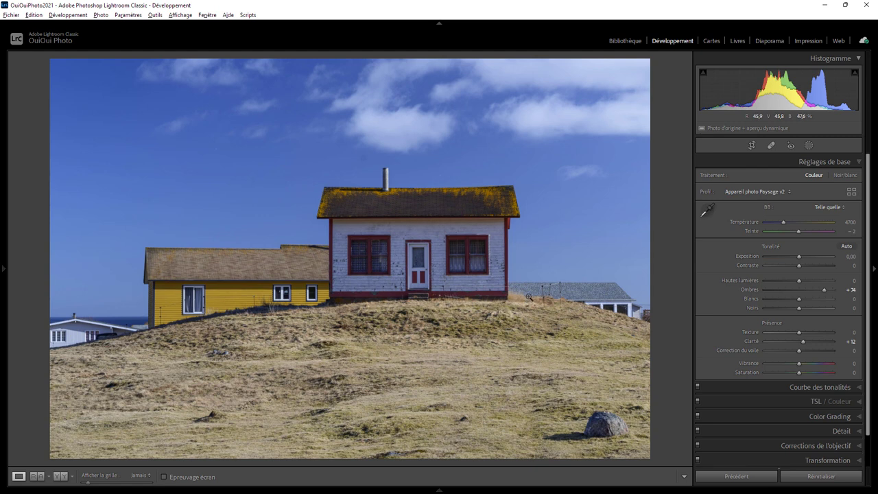
{"action": "mouse_move", "coordinate": [798, 362]}
{"action": "left_mouse_down"}
{"action": "mouse_move", "coordinate": [809, 361]}
{"action": "mouse_move", "coordinate": [797, 361]}
{"action": "mouse_move", "coordinate": [803, 373]}
{"action": "left_mouse_up"}
{"action": "double_click", "coordinate": [798, 367]}
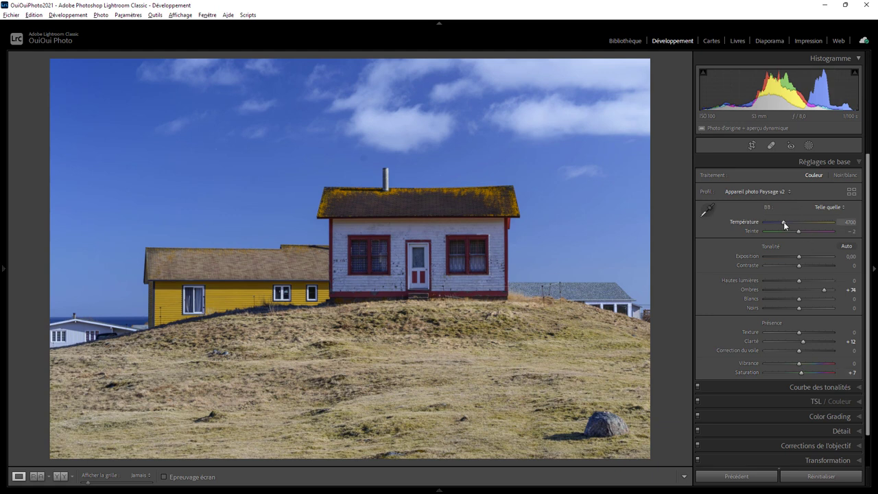
{"action": "left_click_drag", "start_coordinate": [783, 222], "coordinate": [787, 222]}
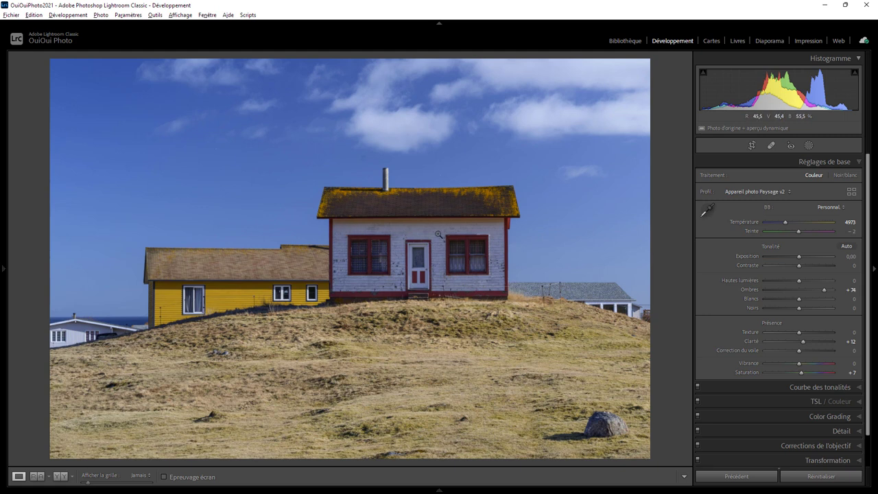
Mask the white house with Select Subject minus a brushed-out yellow house, raising Exposure to +0.31.
{"action": "left_click", "coordinate": [810, 146]}
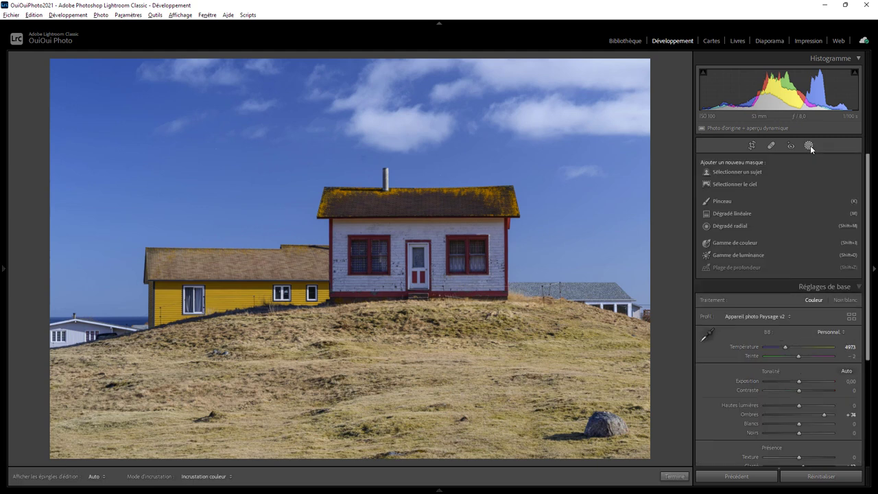
{"action": "left_click", "coordinate": [740, 172]}
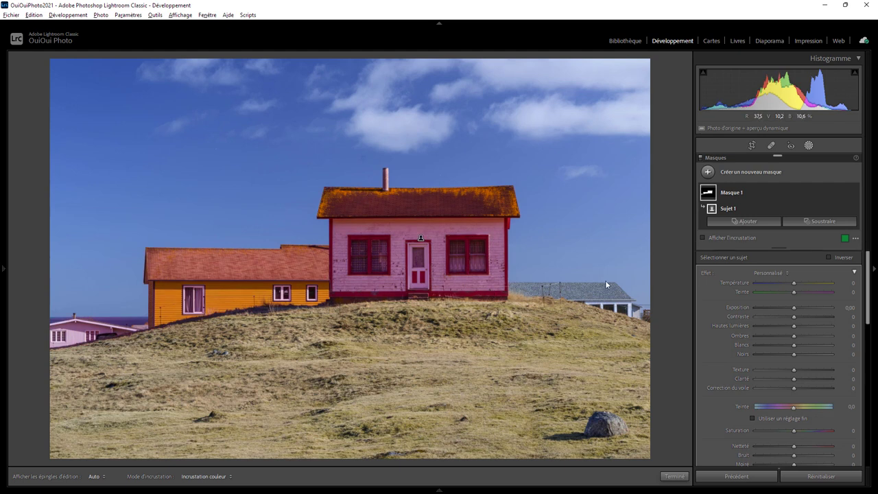
{"action": "left_click", "coordinate": [821, 221]}
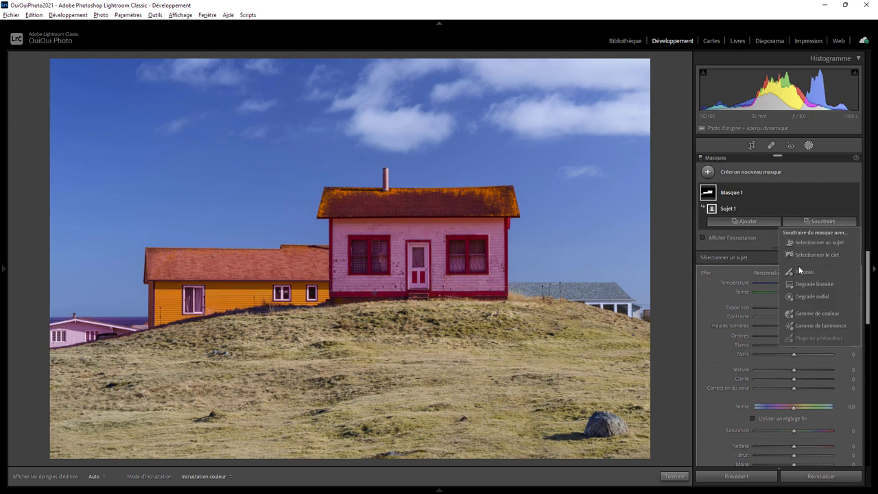
{"action": "scroll", "coordinate": [295, 267], "scroll_direction": "up", "scroll_amount": 2}
{"action": "mouse_move", "coordinate": [296, 267]}
{"action": "left_mouse_down"}
{"action": "mouse_move", "coordinate": [305, 258]}
{"action": "mouse_move", "coordinate": [151, 255]}
{"action": "left_mouse_up"}
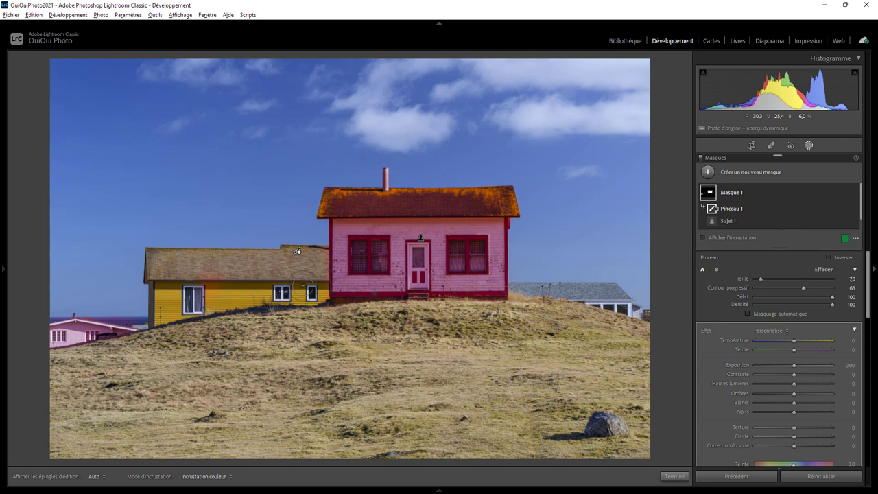
{"action": "scroll", "coordinate": [297, 251], "scroll_direction": "down", "scroll_amount": 5}
{"action": "key", "text": "h"}
{"action": "left_click_drag", "start_coordinate": [323, 286], "coordinate": [321, 260]}
{"action": "key", "text": "h"}
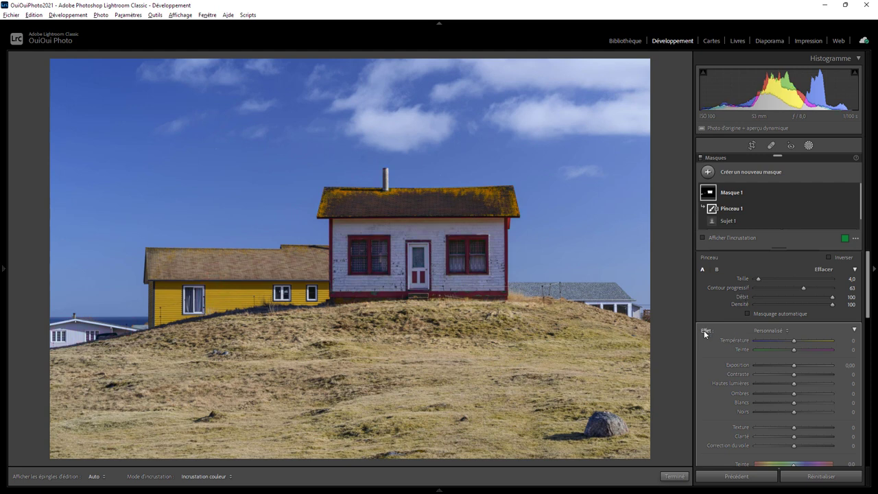
{"action": "scroll", "coordinate": [871, 315], "scroll_direction": "down", "scroll_amount": 1}
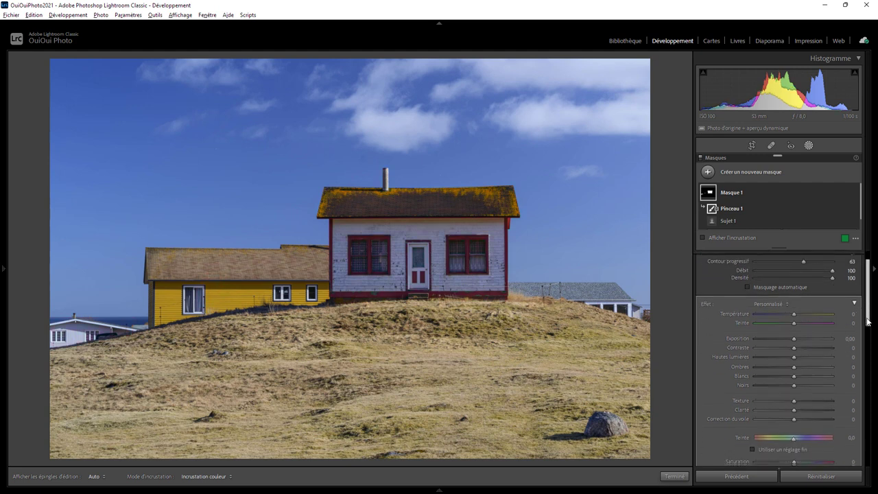
{"action": "left_click_drag", "start_coordinate": [793, 338], "coordinate": [799, 347]}
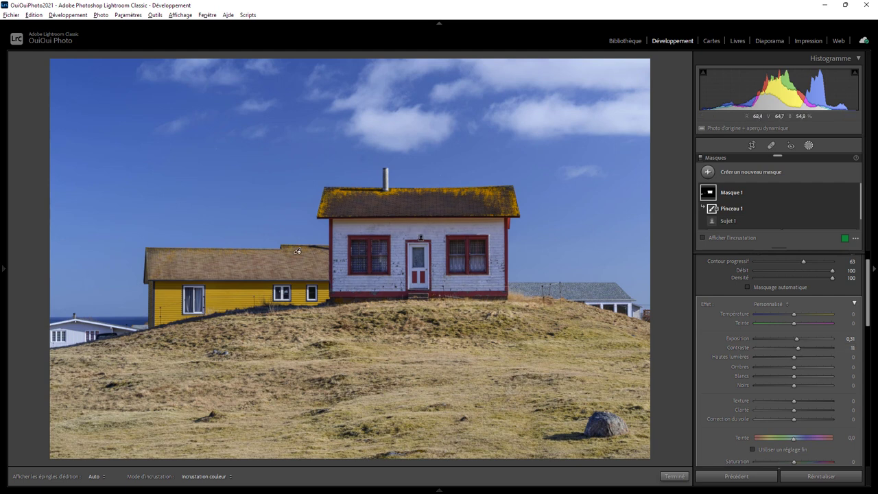